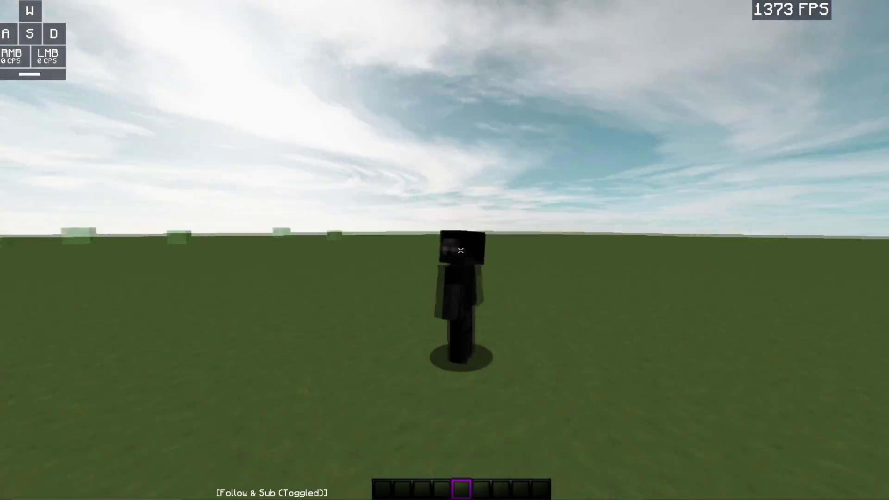
key(w)
key(space)
key(F5)
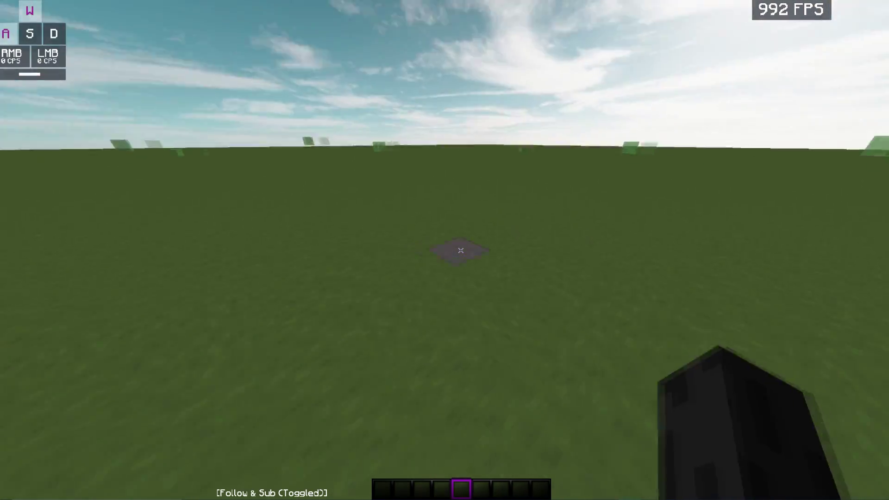
key(space)
key(F5)
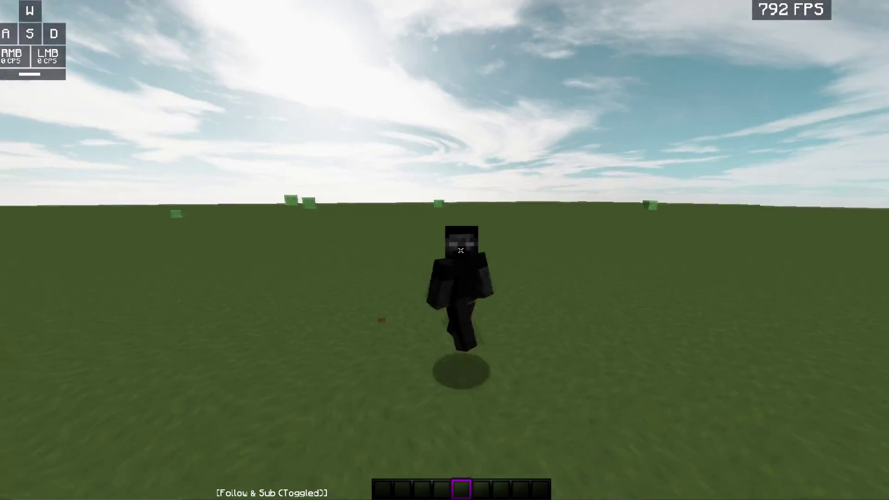
key(F5)
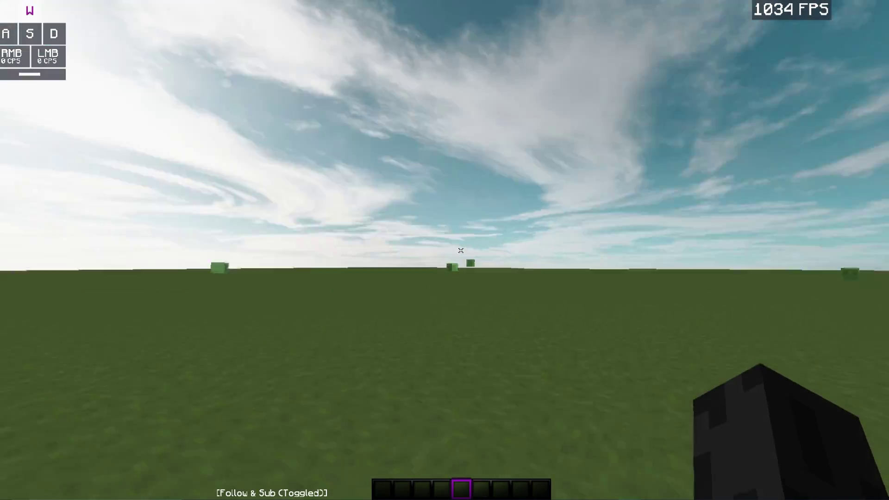
key(w)
key(F5)
key(F5)
key(F5)
key(F5)
key(F5)
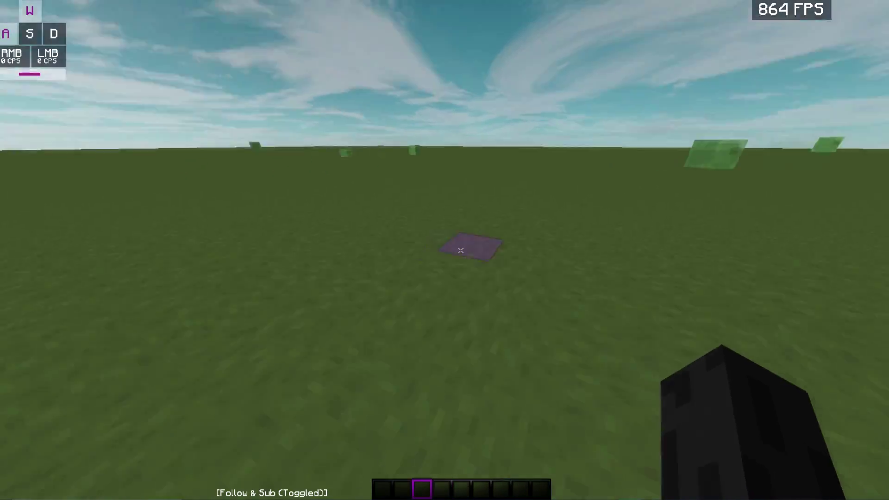
scroll(461, 250, up, 1)
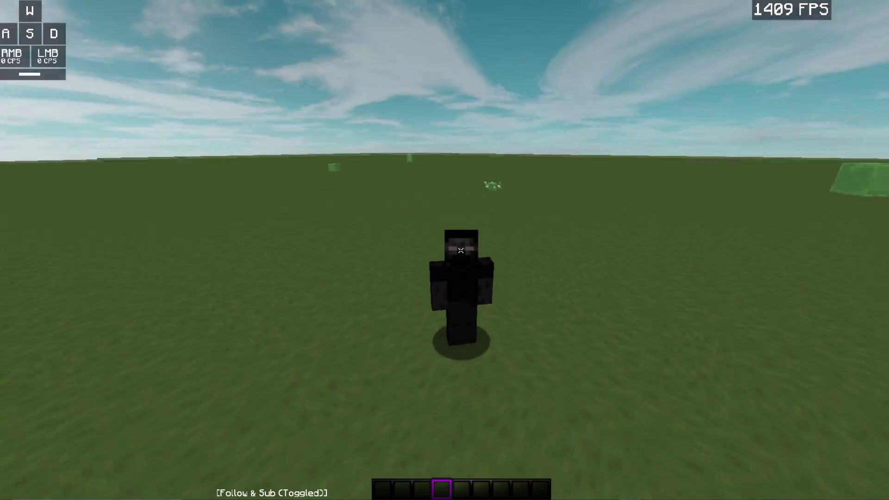
key(F5)
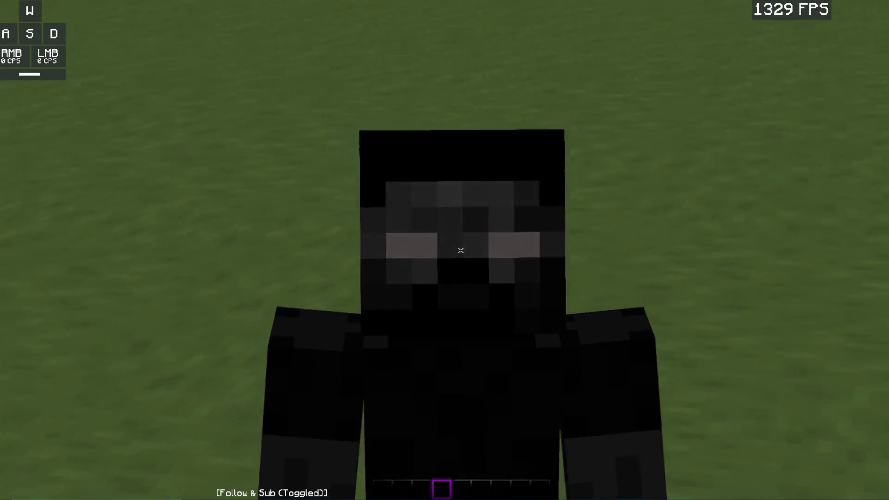
key(F5)
key(F5)
scroll(445, 250, down, 1)
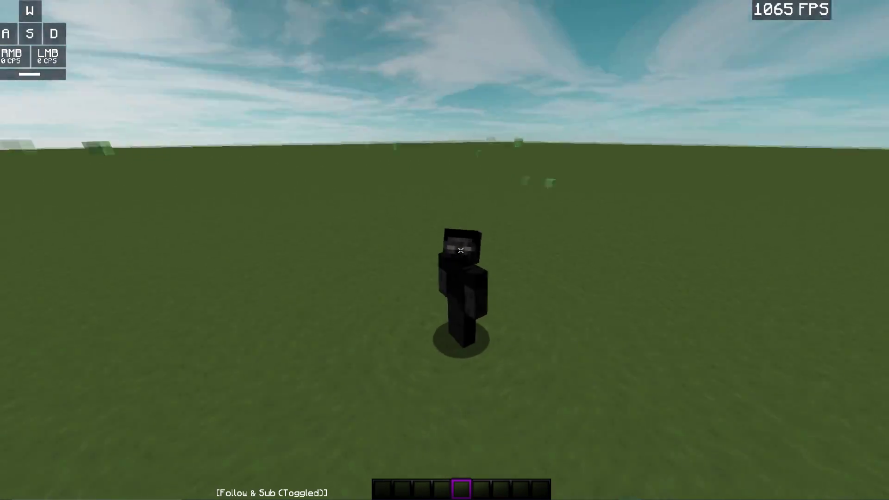
key(F5)
key(F5)
key(a)
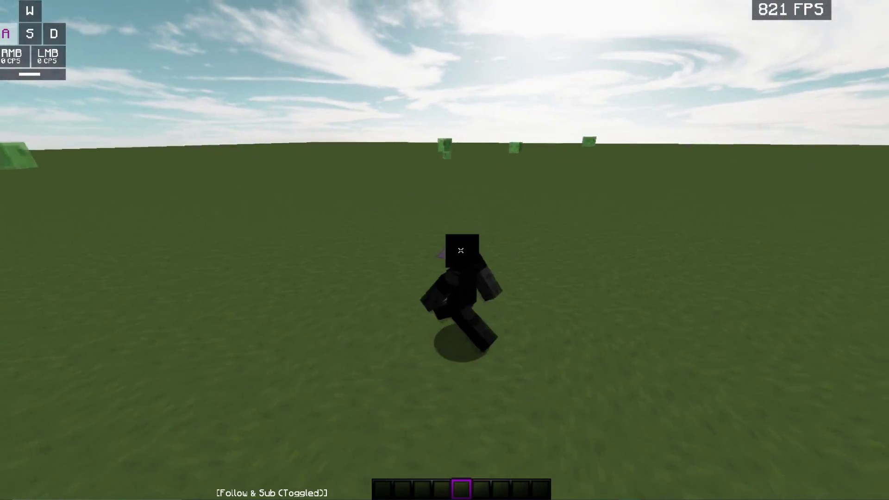
key(s)
key(F5)
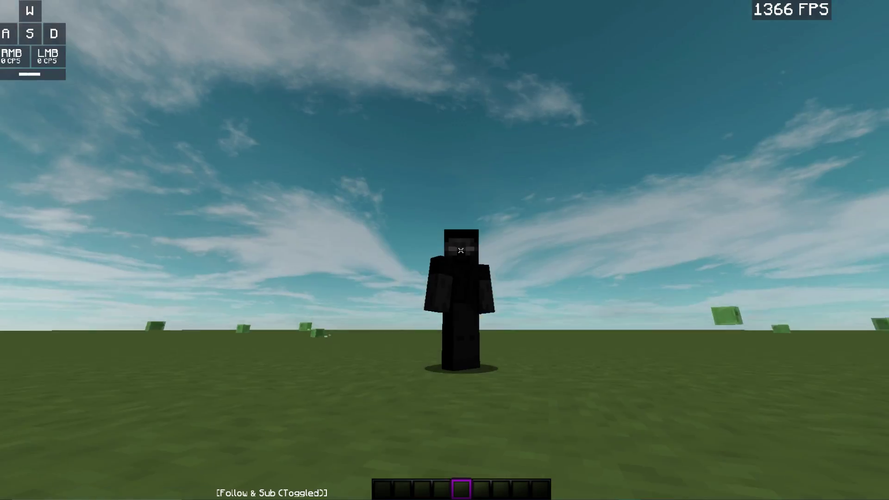
key(F5)
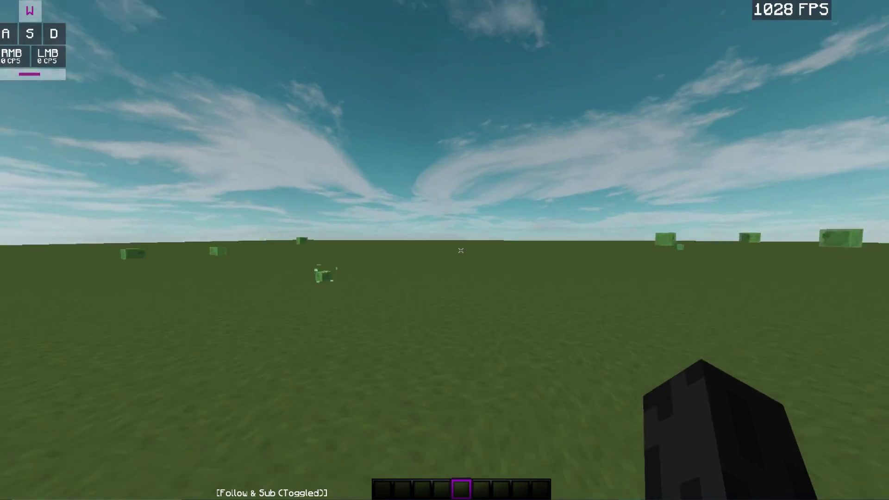
key(F5)
click(461, 250)
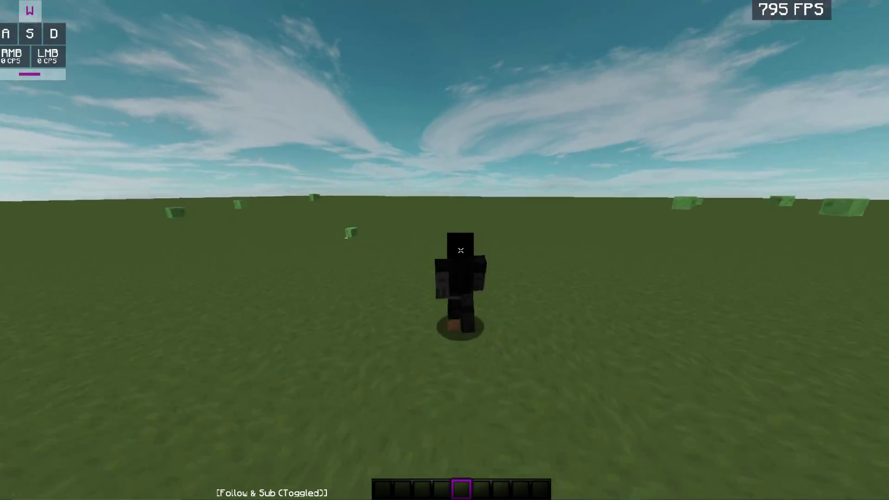
key(F5)
key(F5)
click(461, 251)
key(F5)
key(F5)
key(F5)
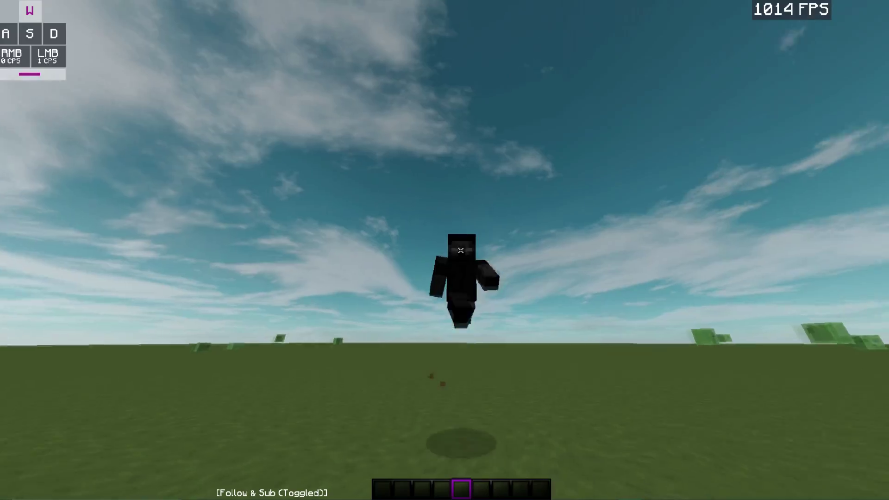
key(s)
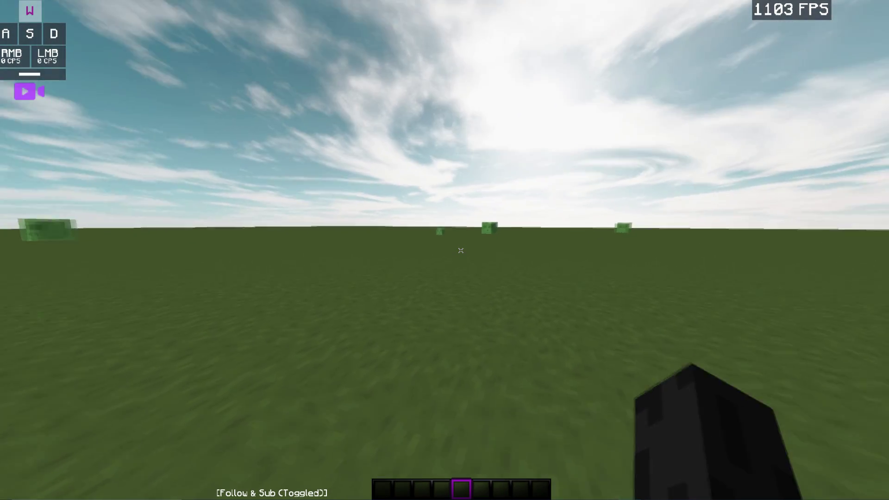
Bring up the client's list of mods and return to the game
key(s)
click(461, 250)
key(Shift_R)
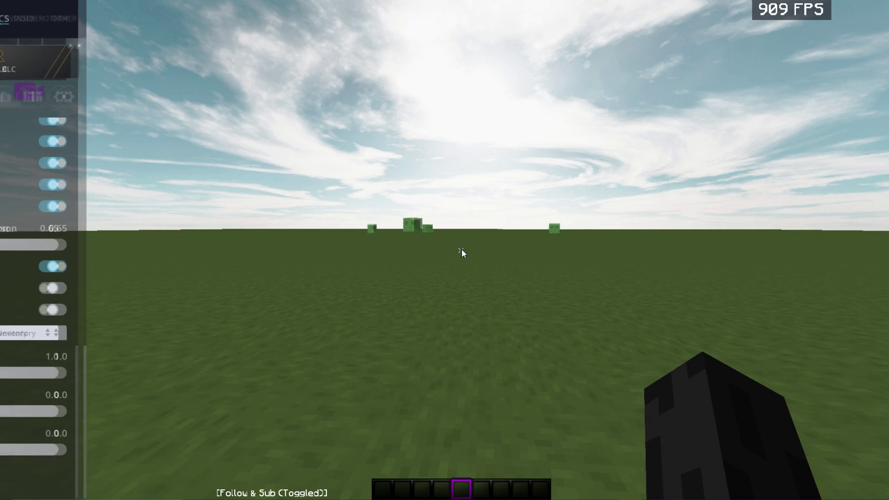
click(99, 20)
key(Escape)
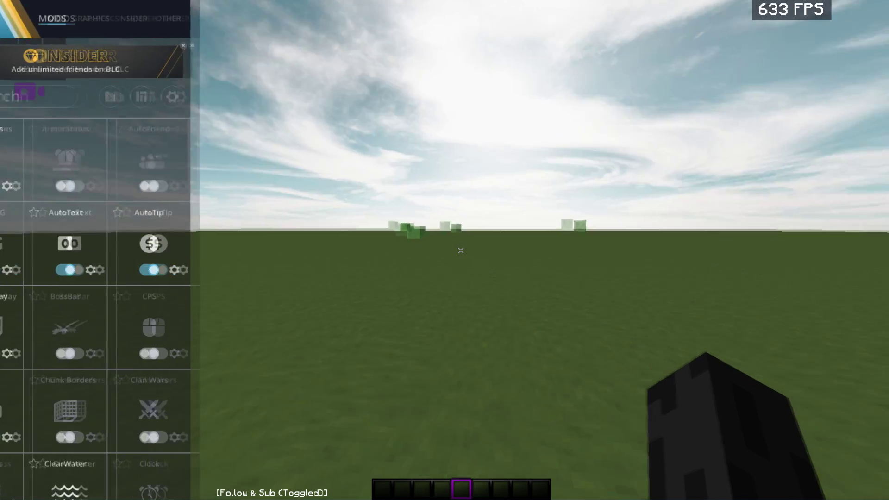
Record sample gameplay by moving around the flat world, punching the air and cycling the camera perspective
key(s)
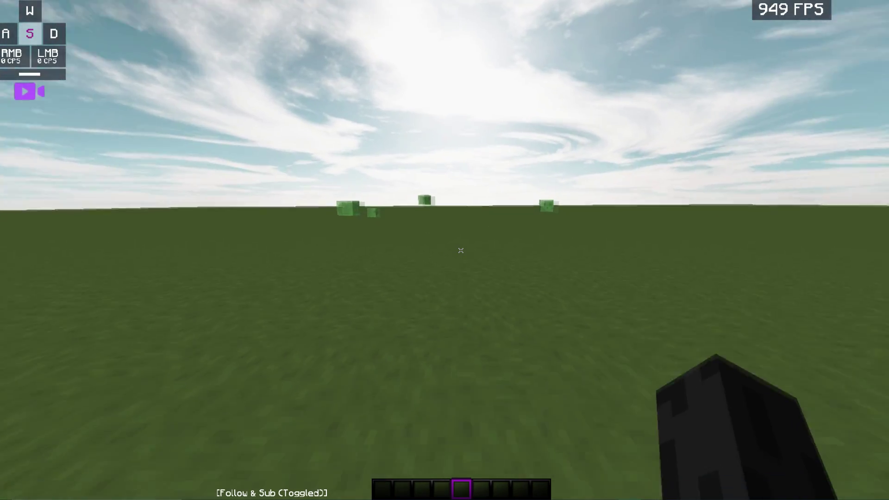
key(a)
click(461, 250)
click(461, 250)
click(461, 250)
key(w)
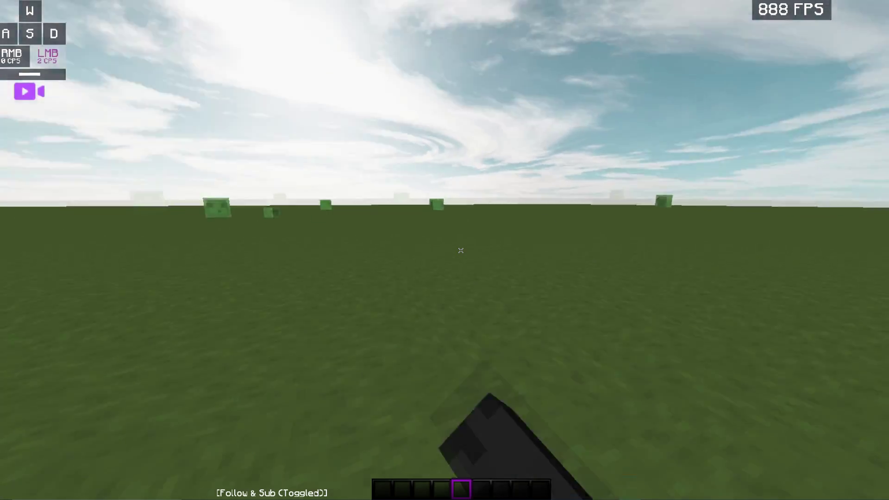
key(F5)
key(d)
key(F5)
key(F5)
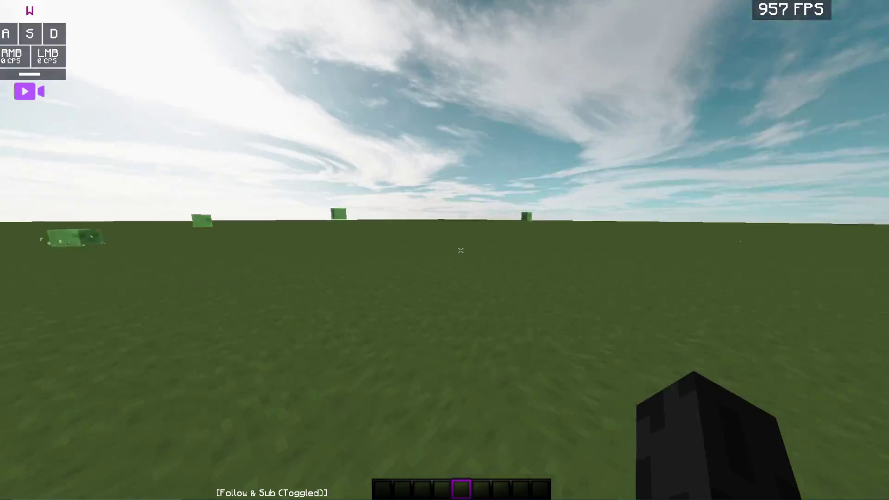
key(a)
click(461, 250)
key(s)
Pick the grass block from the ground and place a raised row of grass blocks while walking backwards
right_click(461, 250)
middle_click(461, 251)
key(space)
key(a)
right_click(461, 250)
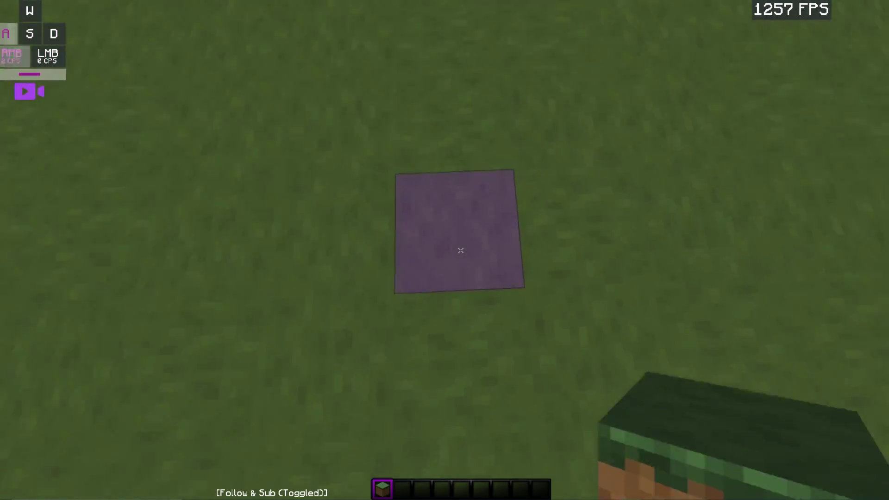
right_click(461, 251)
right_click(460, 251)
right_click(460, 250)
key(s)
right_click(461, 250)
right_click(461, 250)
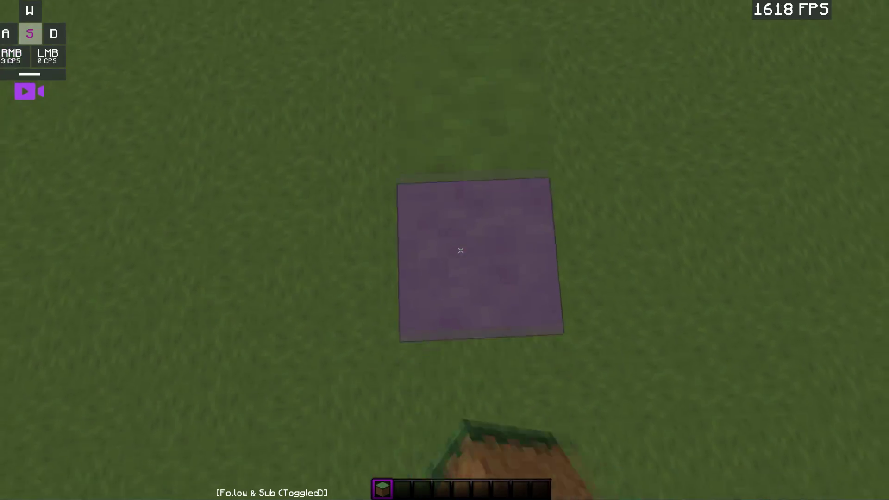
right_click(460, 250)
right_click(461, 250)
right_click(461, 251)
right_click(461, 250)
right_click(460, 250)
right_click(461, 250)
key(a)
right_click(460, 251)
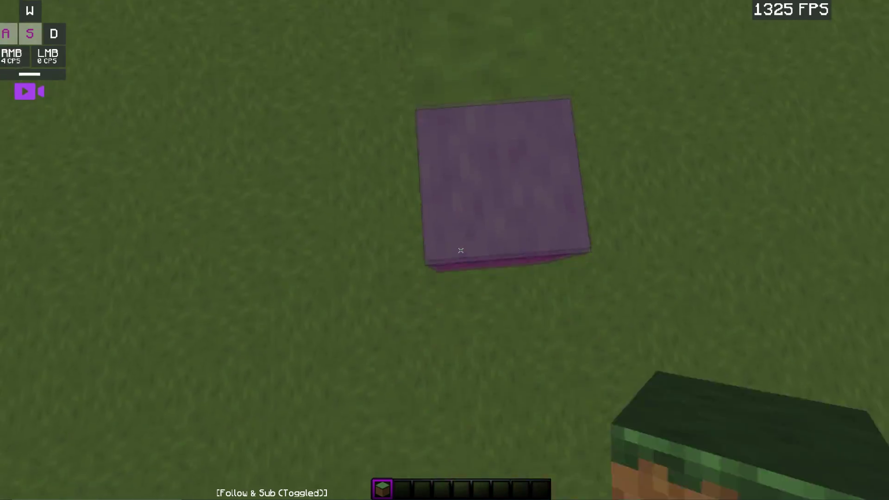
Cycle the camera perspective beside the block row and switch to the empty fourth hotbar slot
key(w)
click(461, 251)
key(F5)
key(F5)
key(2)
key(F5)
key(4)
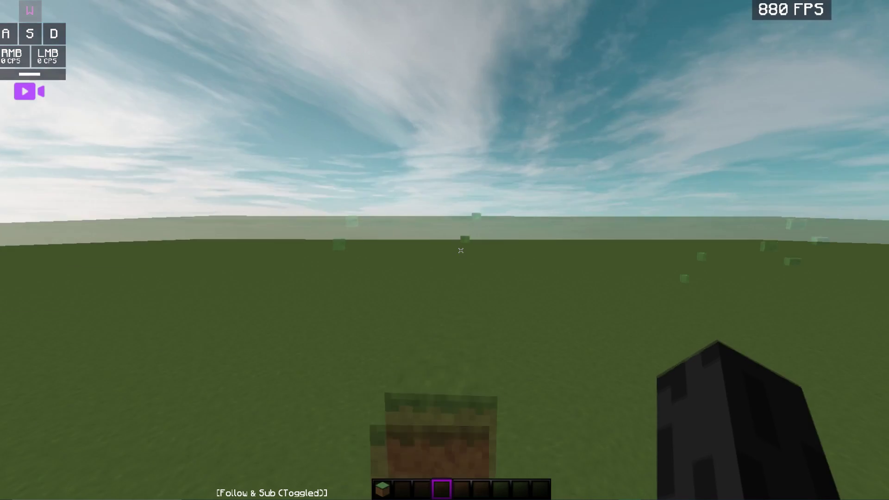
Leave the world for the main menu and load the replay 2020-09-13_06.01.41.mcpr in the Replay Viewer
key(Escape)
click(542, 189)
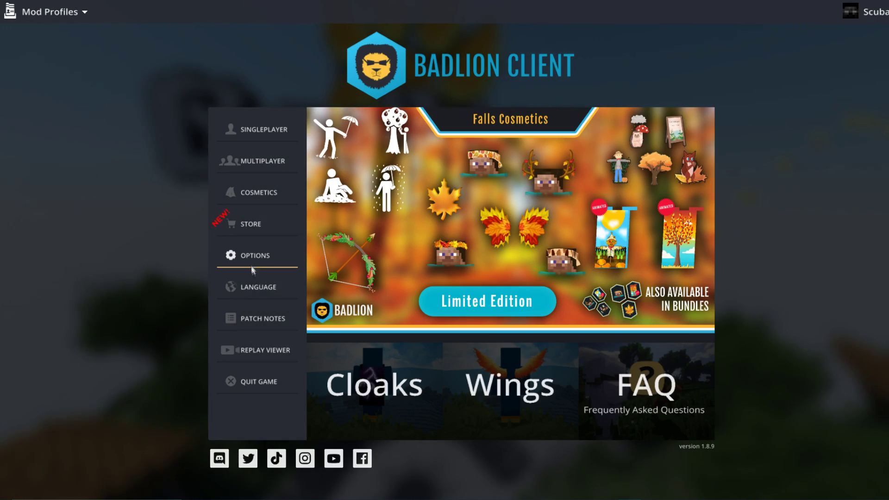
click(257, 348)
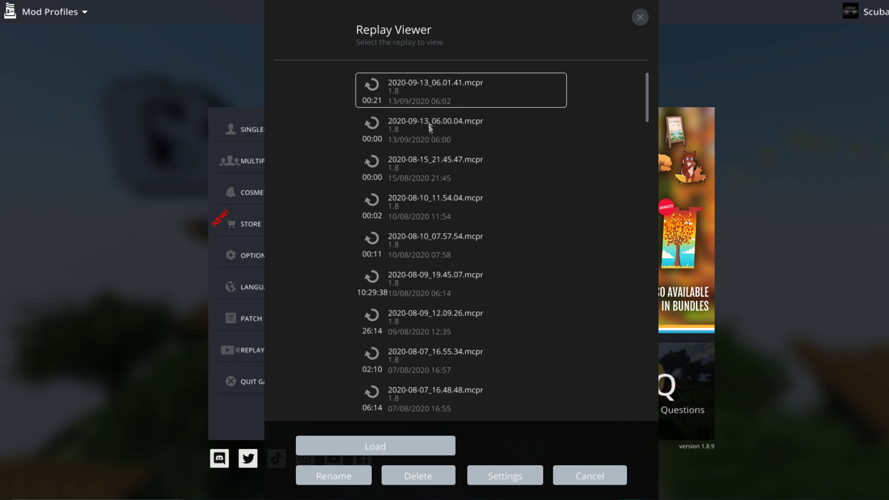
double_click(425, 90)
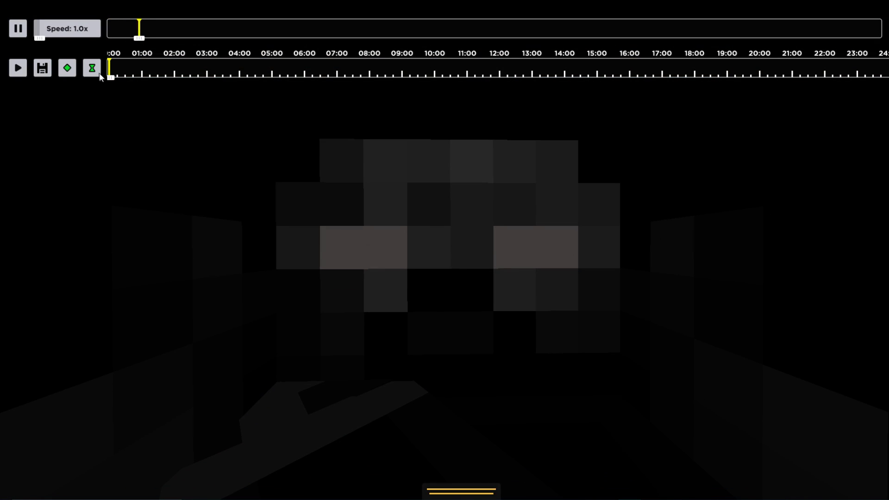
Pause the replay and fly the free camera around the recorded character
click(23, 28)
key(s)
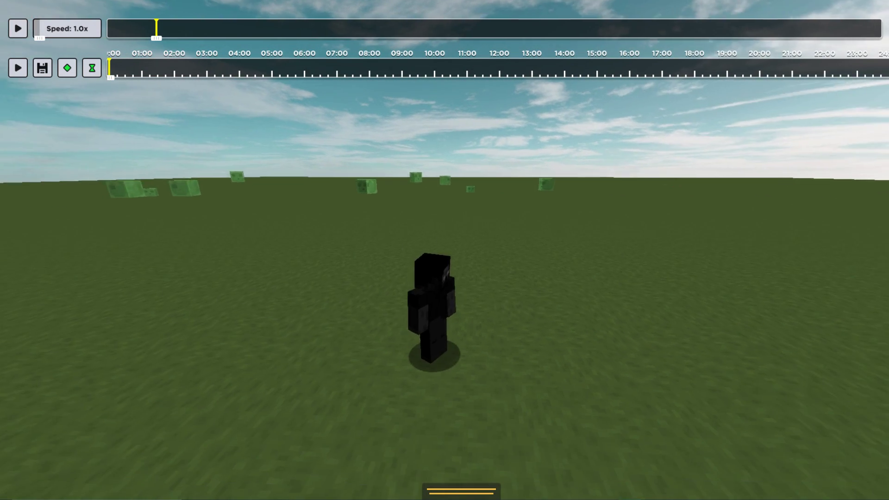
key(d)
key(w)
Resume the replay briefly, pause it again and move the camera closer to the character
key(t)
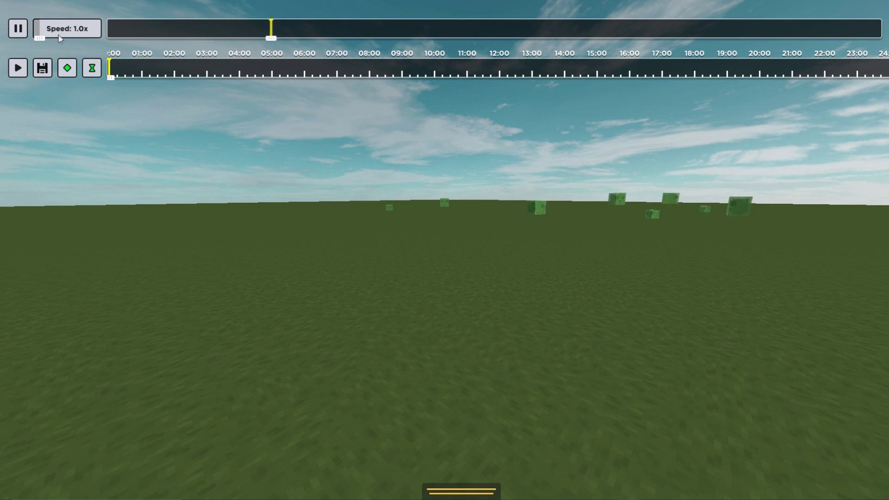
key(p)
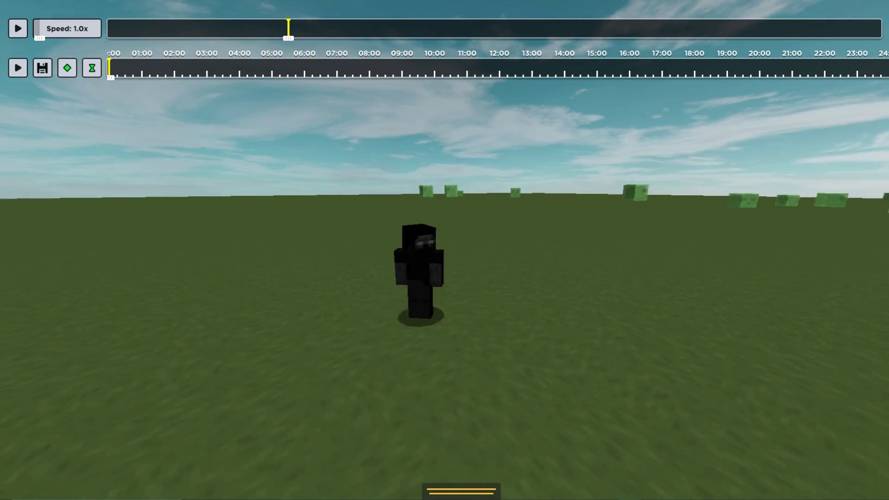
key(w)
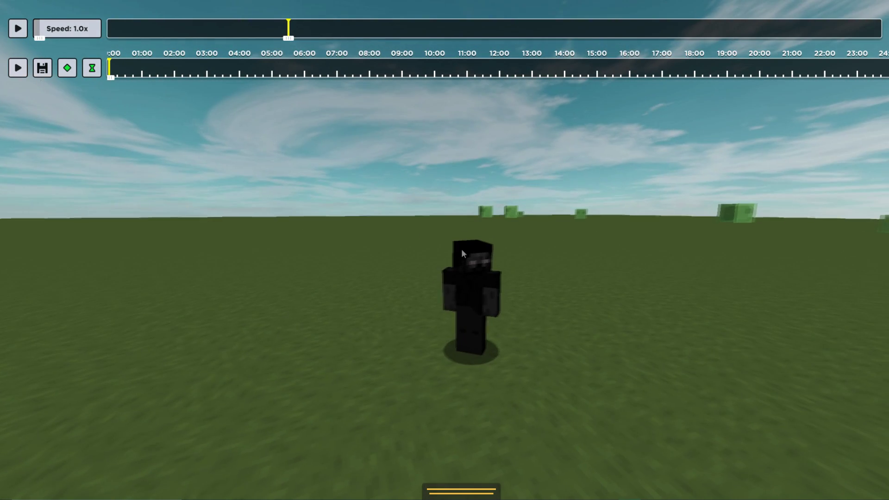
Play the next part of the replay and circle the camera around the character with playback paused
click(20, 29)
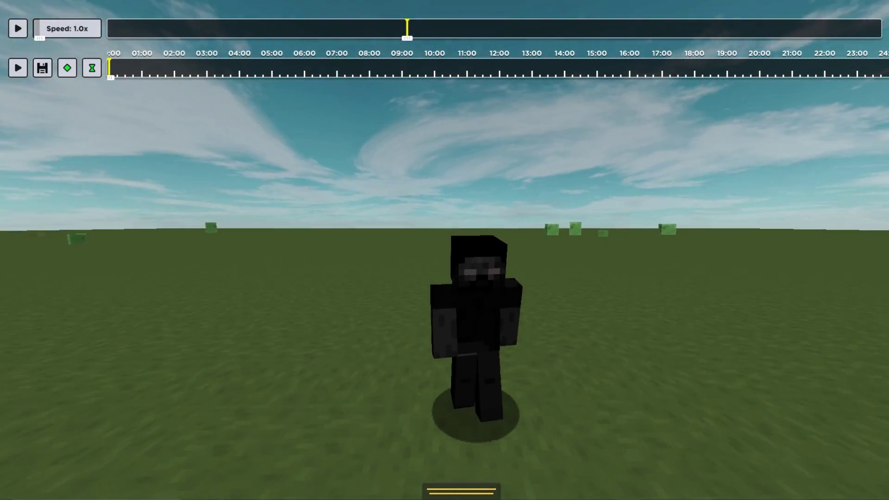
key(w)
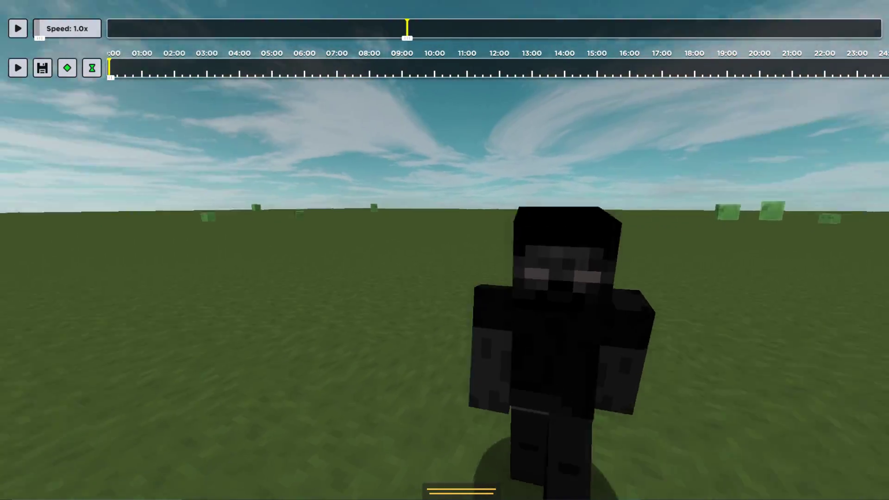
key(d)
key(a)
key(s)
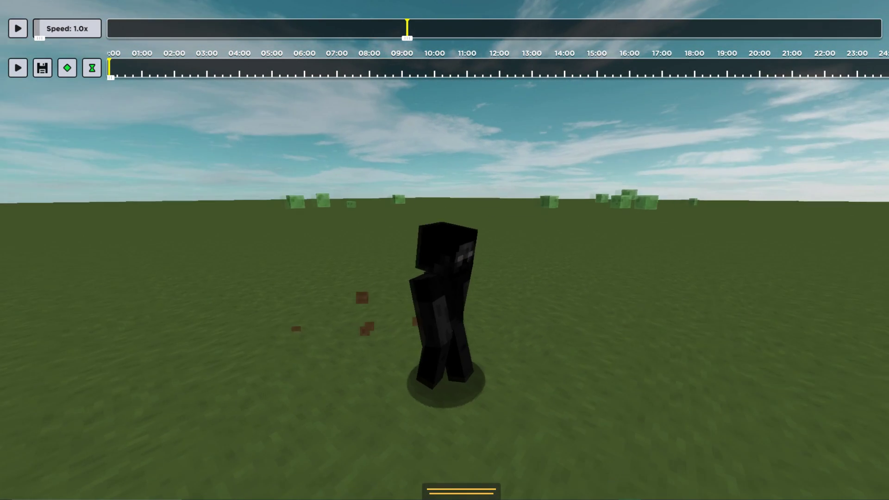
key(t)
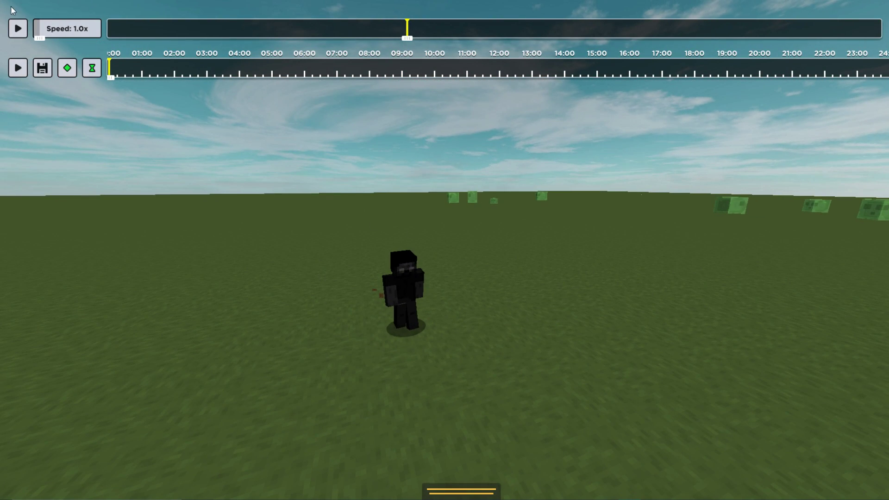
Play the replay on to the moment the character is jumping above the dirt ledge, and exit the replay
click(17, 28)
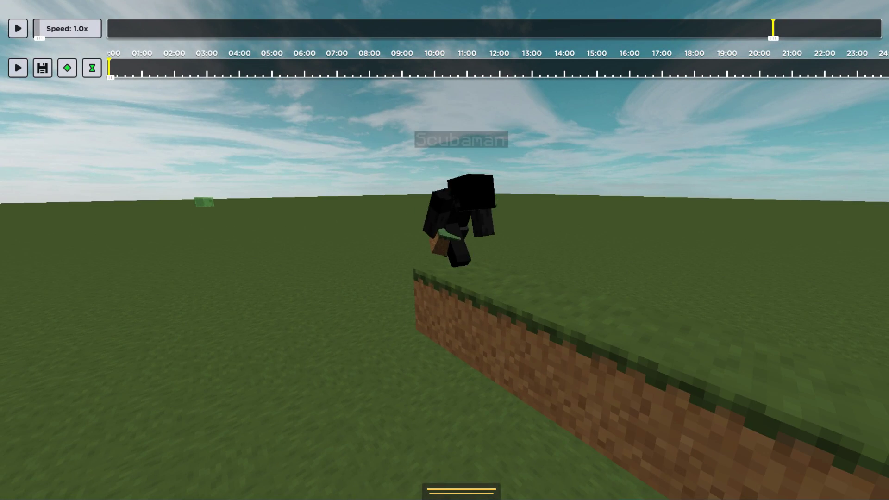
key(Escape)
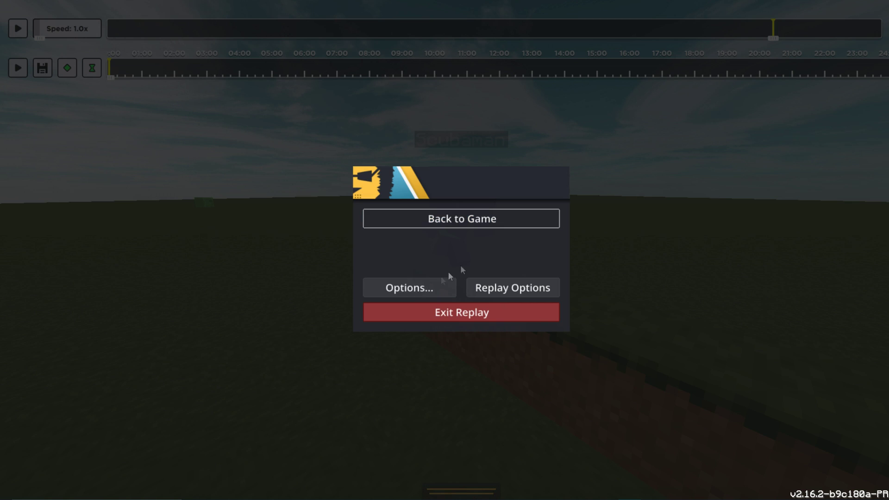
click(481, 313)
Open the screenshots folder inside .minecraft by way of %appdata% and open the image 2020-09-13_06.03.20.png
key(super)
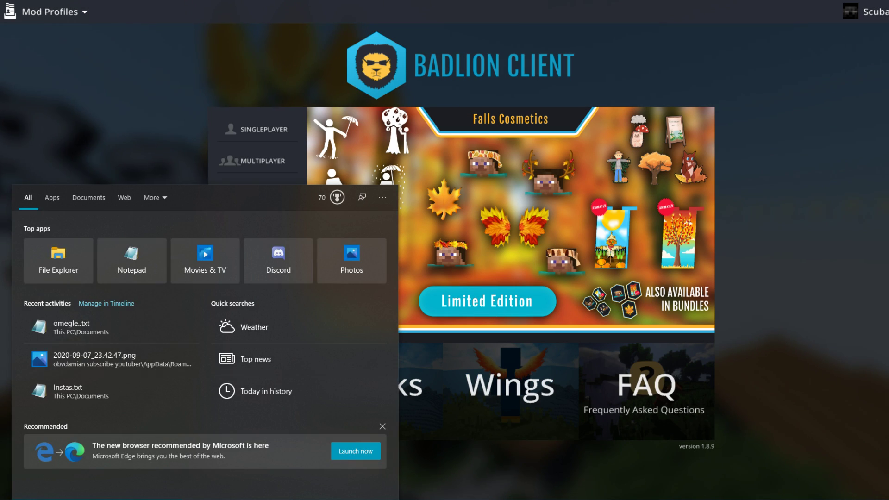
text(%appdata%)
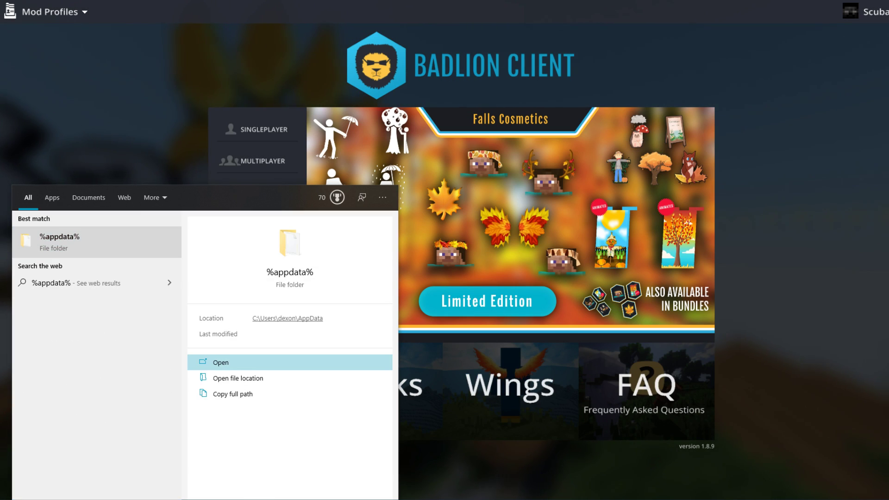
click(221, 363)
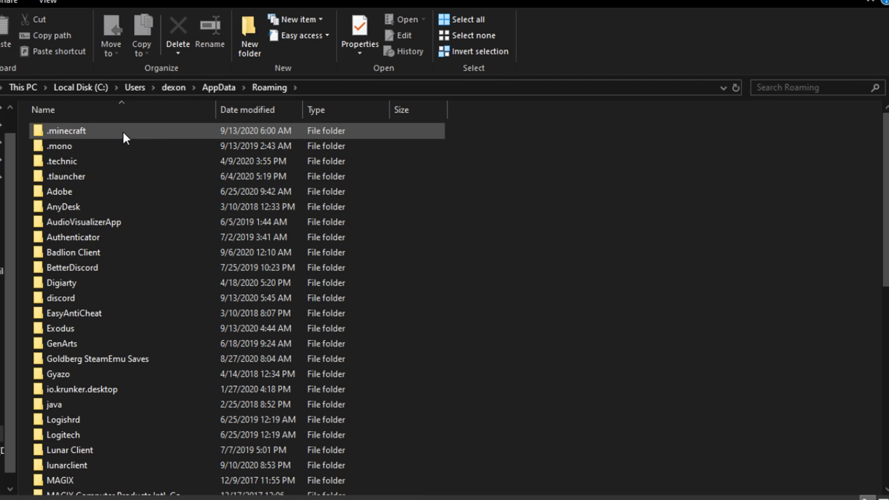
double_click(122, 129)
scroll(98, 432, down, 1)
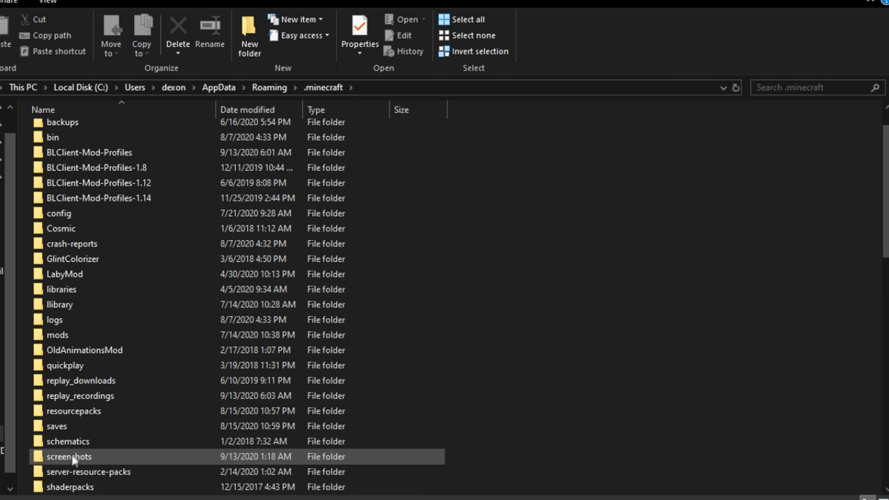
double_click(68, 455)
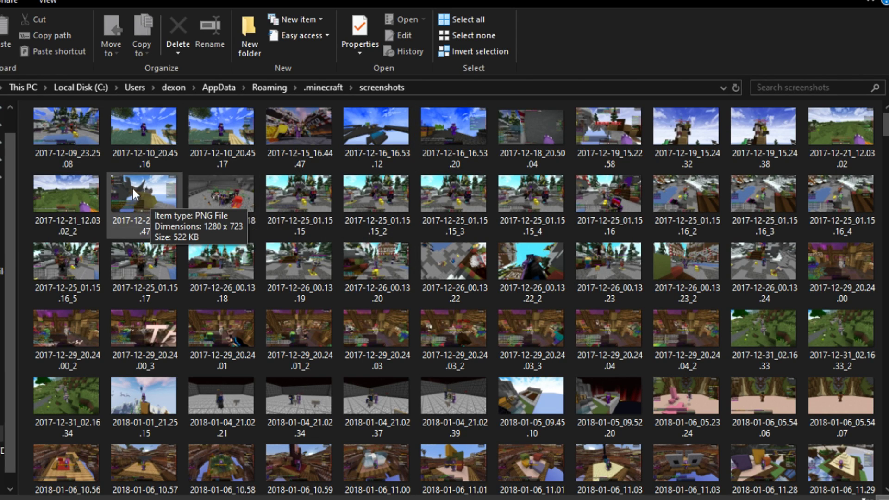
scroll(551, 258, down, 10)
scroll(551, 258, down, 15)
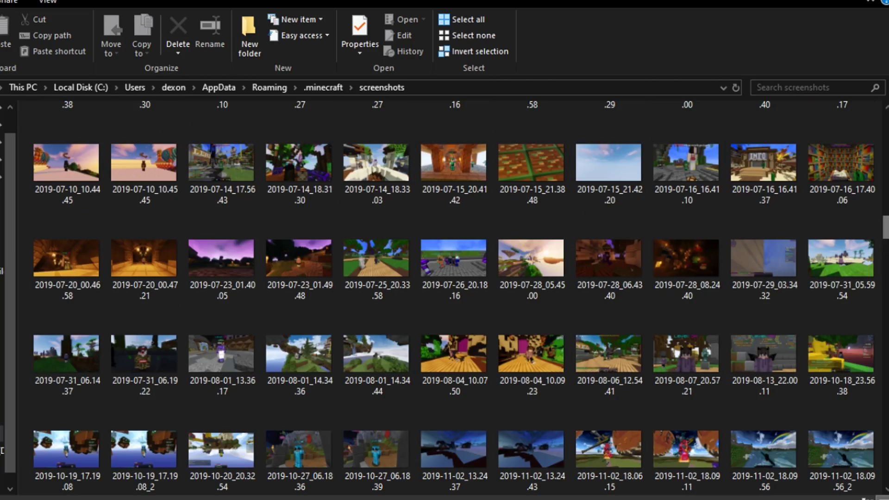
scroll(738, 232, down, 1)
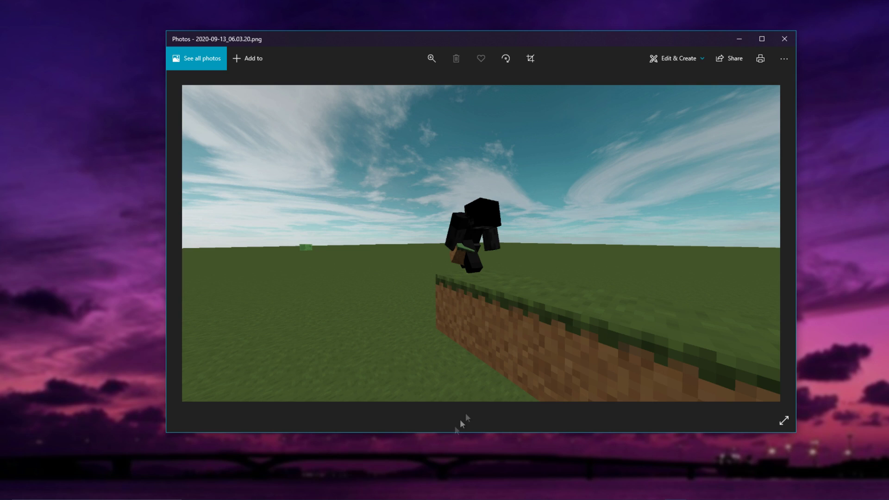
Switch to Photoshop by opening the most recent Thumbnail Making document, and save it
right_click(371, 499)
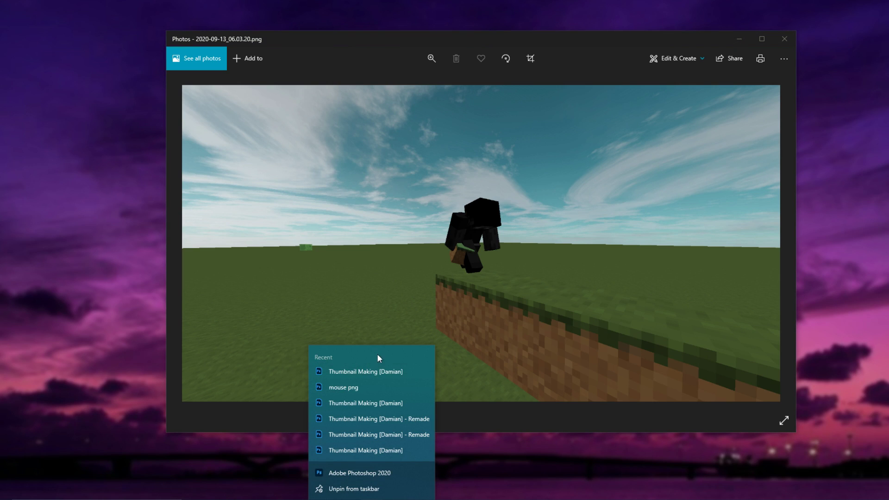
click(359, 369)
drag(546, 42, 697, 54)
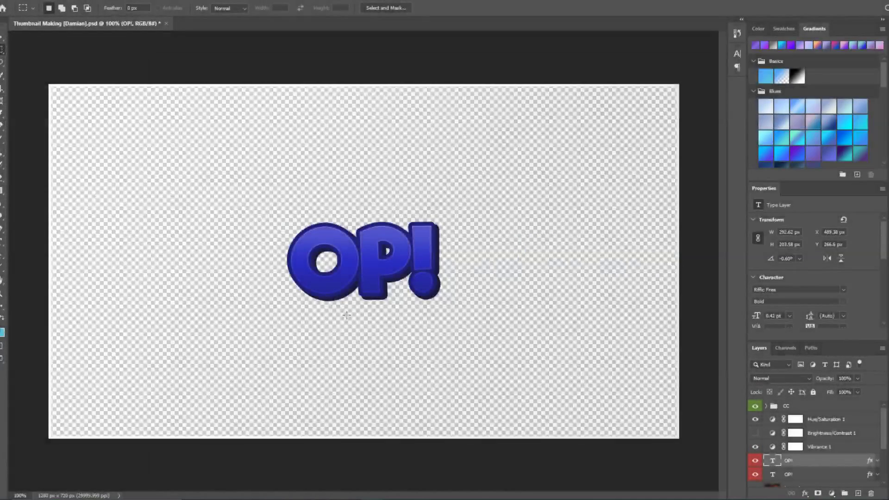
click(10, 1)
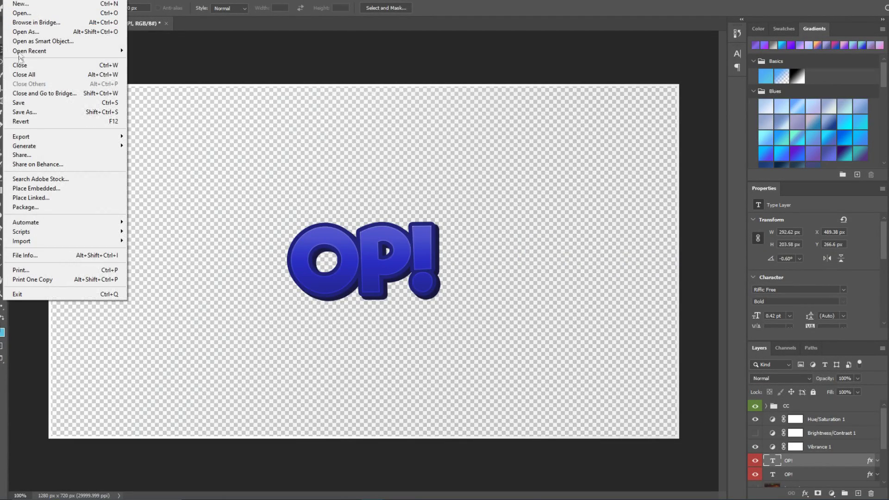
click(33, 104)
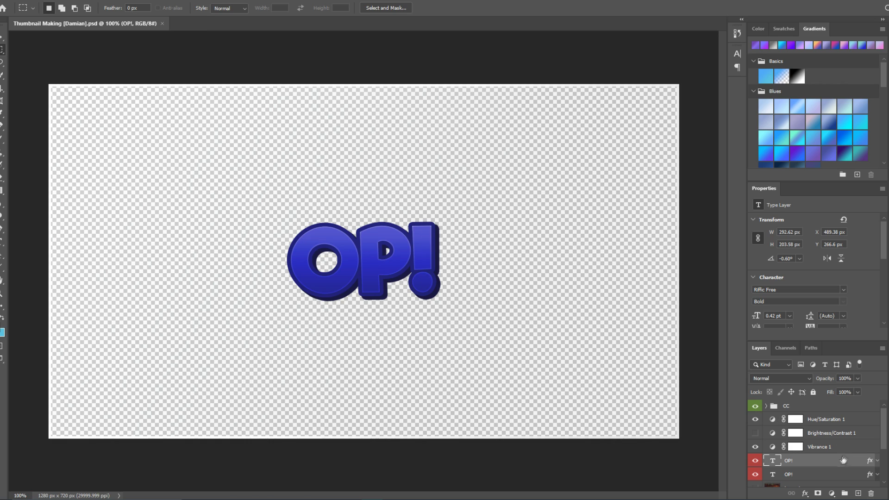
Toggle the visibility of the upper blue OP! text layer and hide it
scroll(844, 460, down, 1)
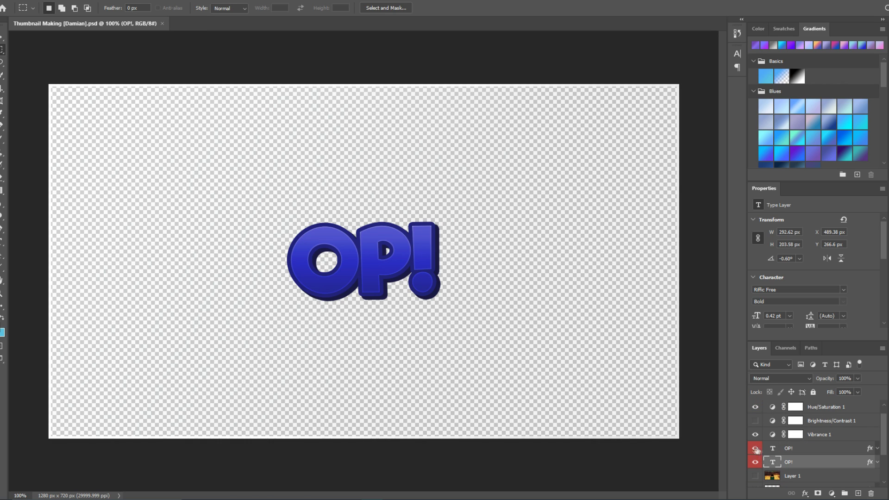
click(755, 449)
click(755, 449)
click(755, 450)
Preview the Preset Border, Flames and Explosion layers one at a time, and hide them all
scroll(817, 456, down, 4)
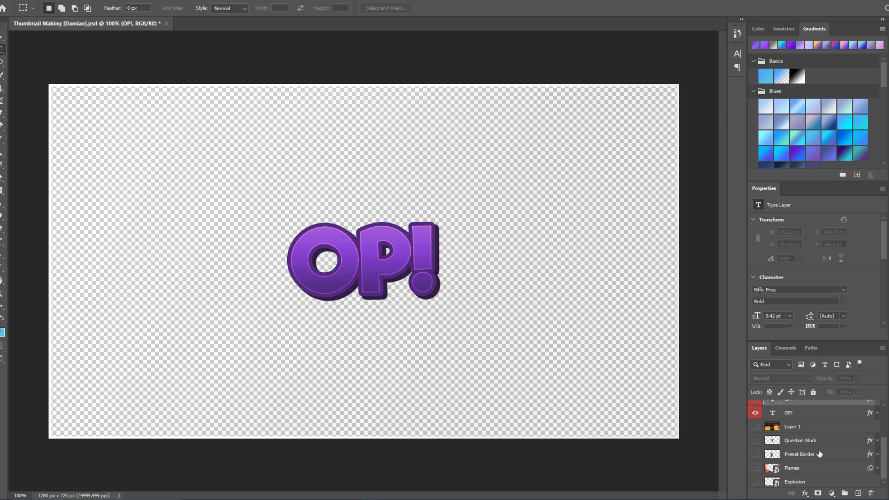
scroll(770, 456, up, 2)
scroll(770, 456, down, 2)
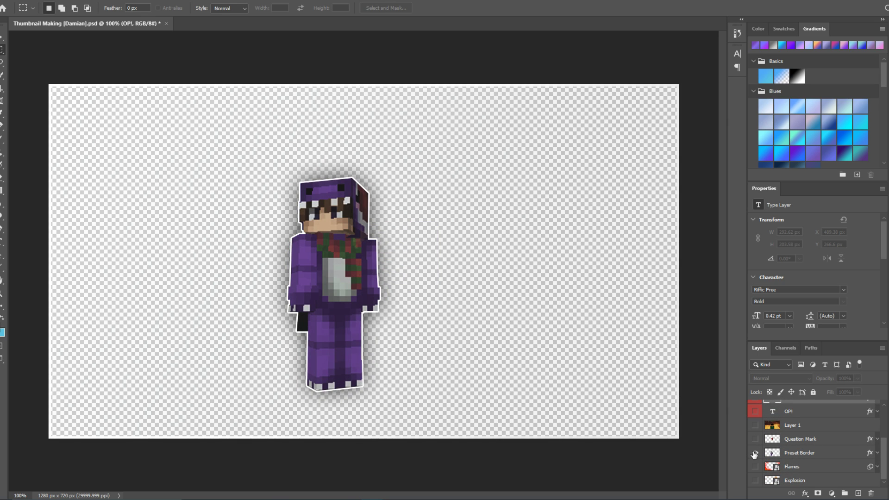
alt+click(755, 467)
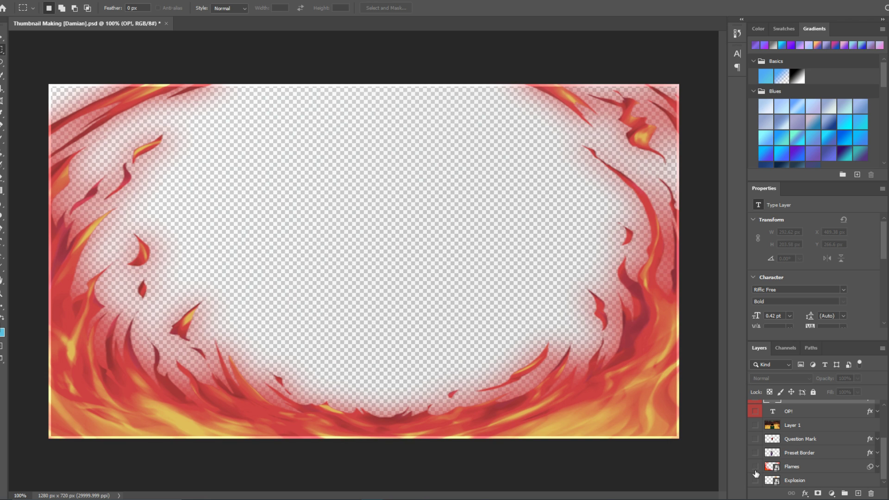
alt+click(756, 481)
click(755, 481)
scroll(787, 440, up, 3)
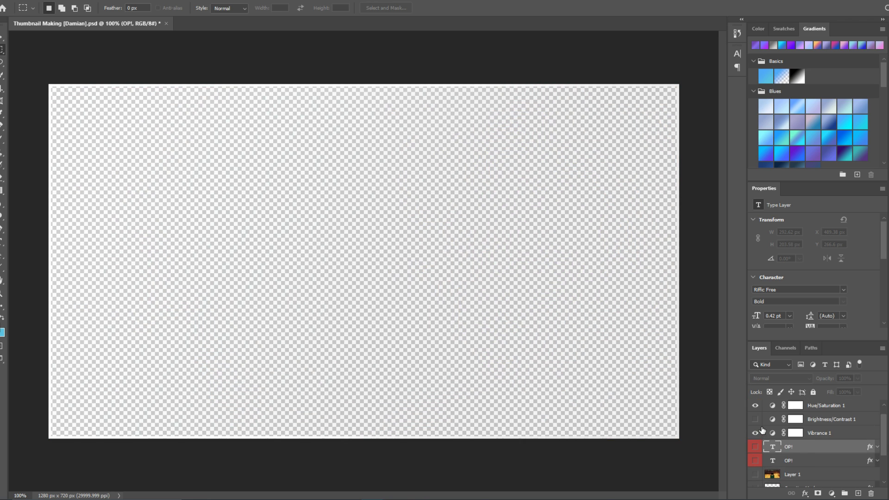
click(756, 407)
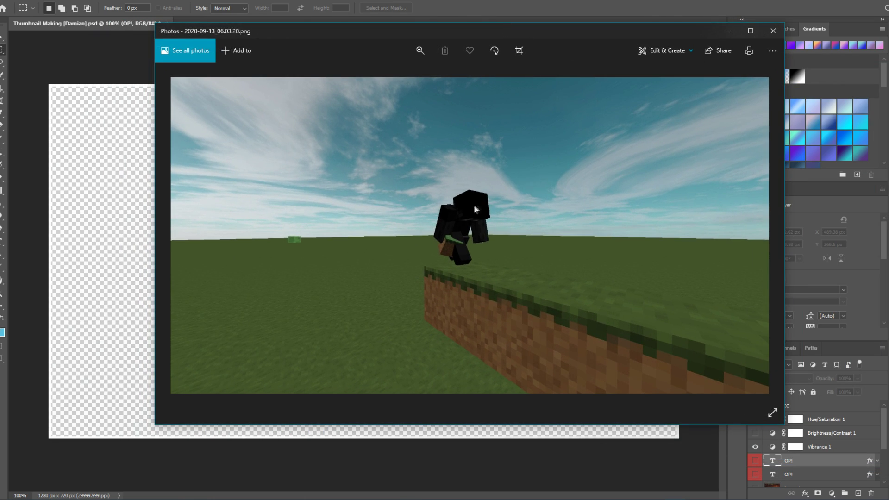
Copy the replay screenshot from Photos and paste it into the thumbnail document as a new layer
right_click(474, 207)
click(496, 370)
click(32, 166)
key(ctrl+v)
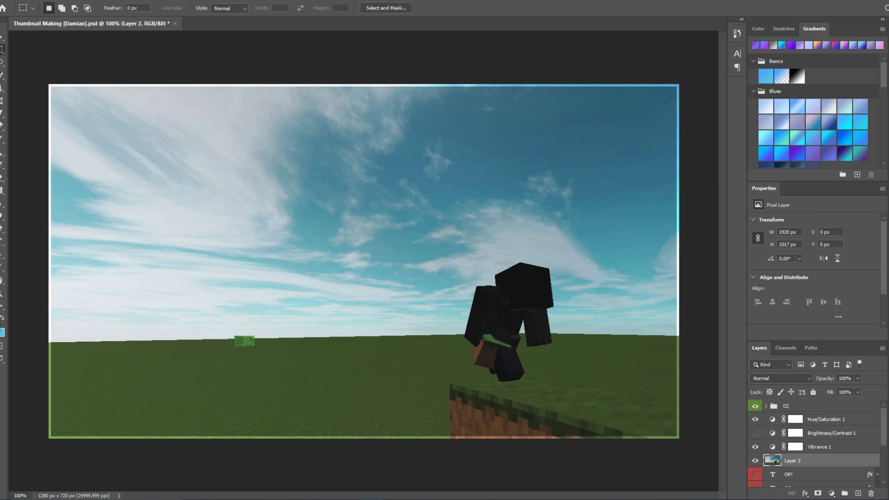
Move the pasted screenshot to X -320 px, Y -171 px so the character sits near the canvas centre
key(ctrl+t)
drag(558, 278, 400, 194)
key(Return)
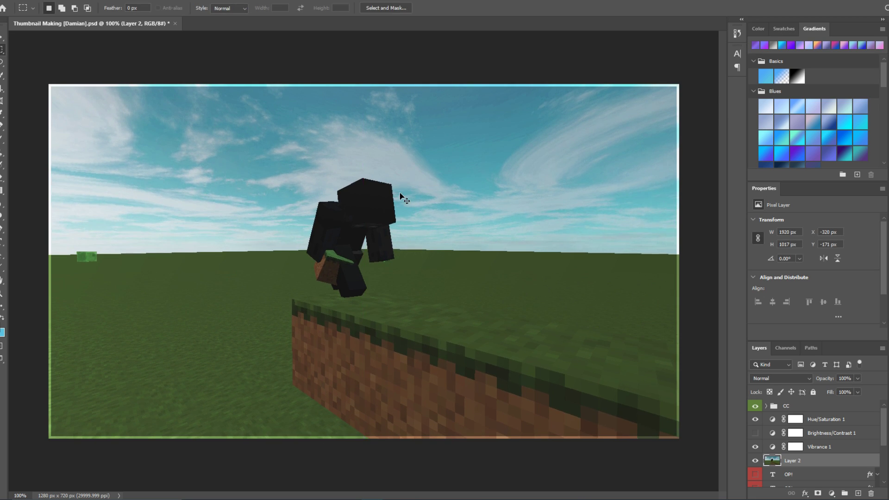
Scale the screenshot layer to 139.69% with Free Transform and centre it on the canvas at 640, 360 px
key(ctrl+minus)
key(ctrl+minus)
key(ctrl+t)
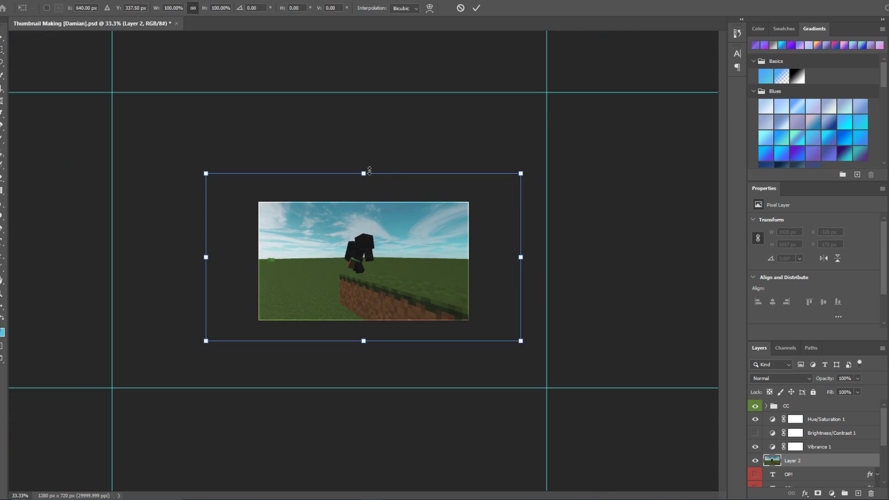
drag(369, 171, 369, 76)
drag(384, 130, 384, 175)
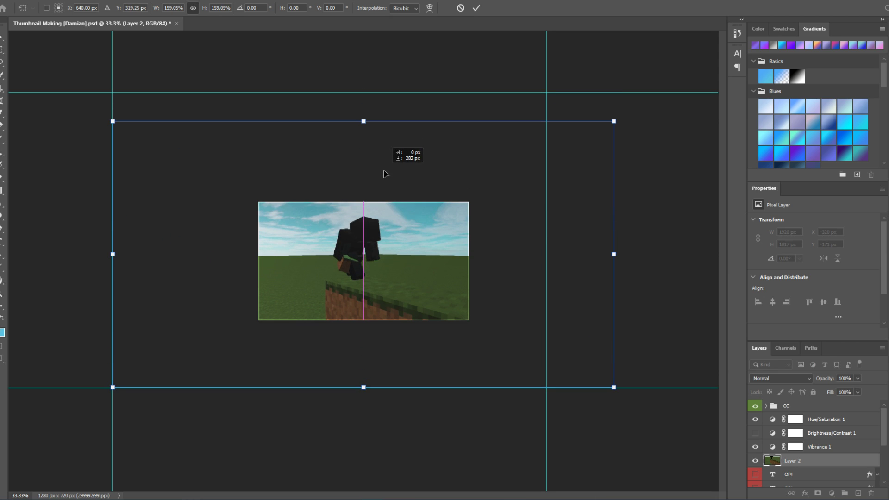
drag(614, 255, 548, 254)
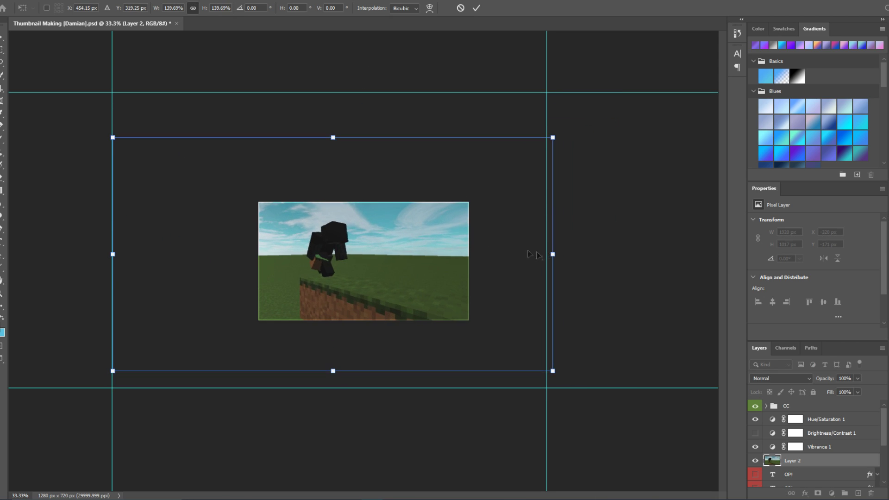
drag(436, 253, 468, 259)
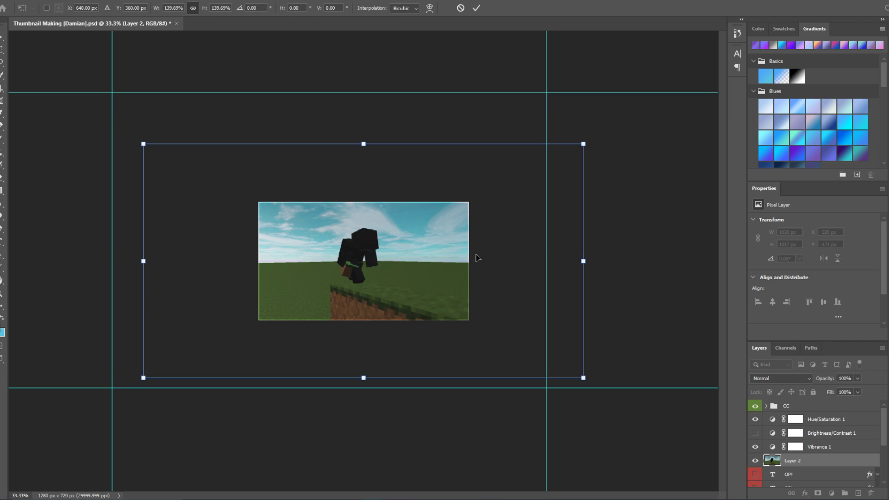
key(Return)
key(ctrl+1)
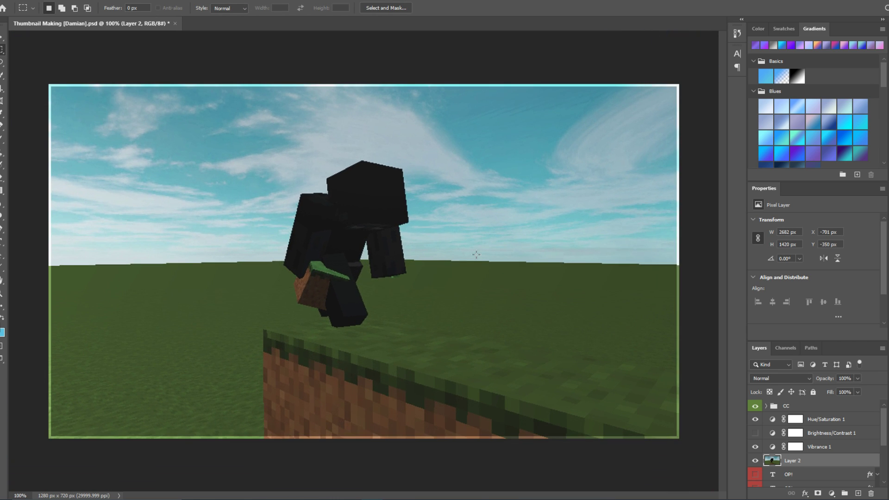
Move the screenshot layer 180 px to the left, to X -881 px, and select the Pen tool
drag(477, 258, 373, 263)
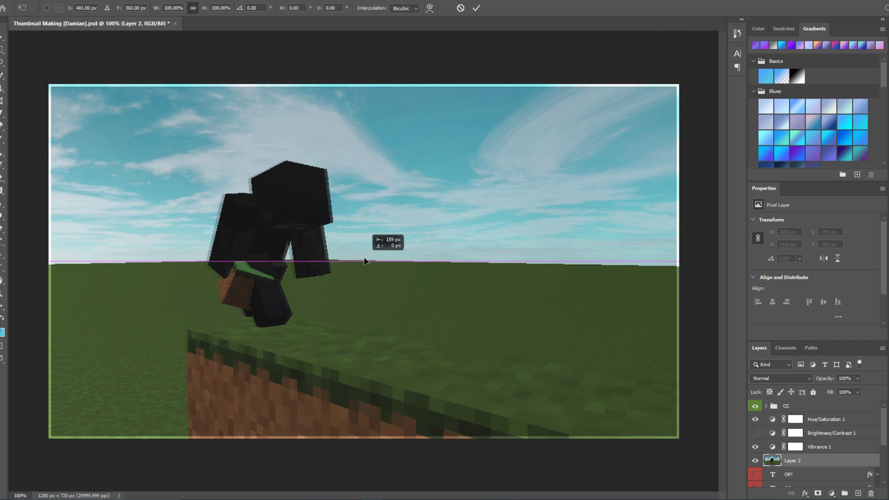
drag(365, 261, 362, 254)
key(Return)
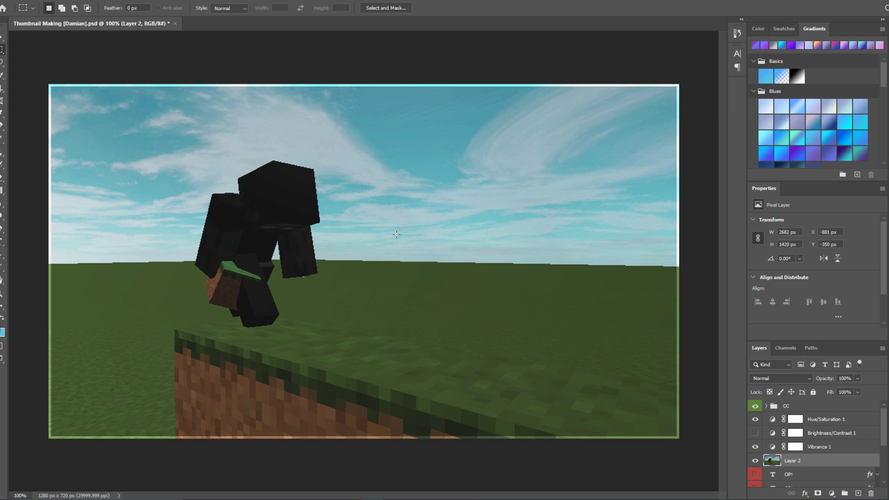
key(p)
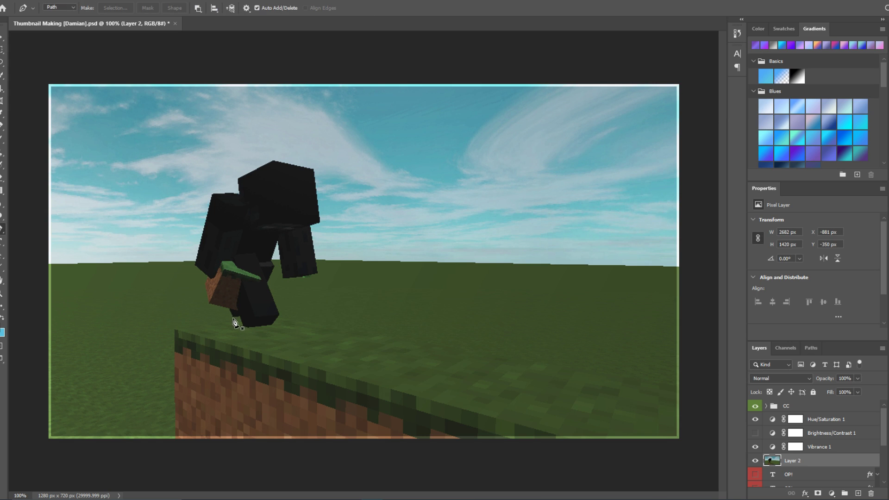
drag(233, 319, 209, 326)
key(ctrl+z)
click(232, 318)
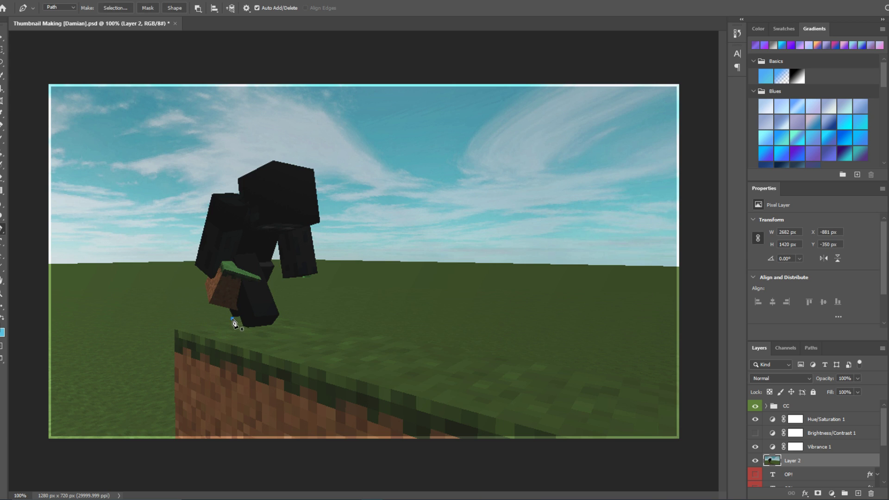
click(174, 329)
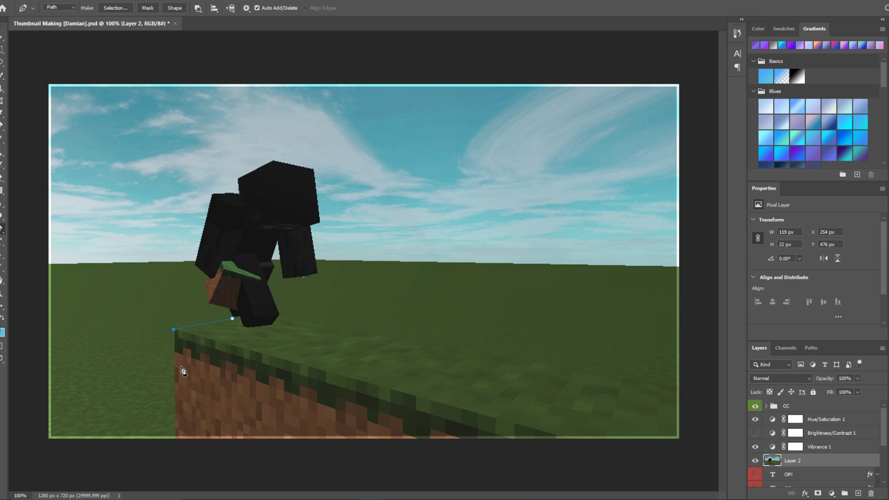
key(ctrl+z)
key(ctrl+z)
Restart the Pen path at the ledge's upper corner, trace along its top edge to the character's rear foot and fine-tune the last anchor
click(175, 329)
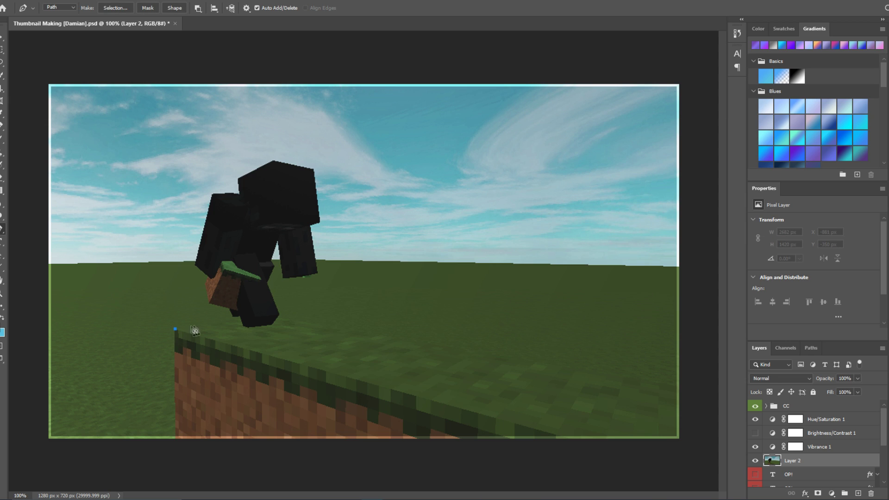
click(233, 318)
click(229, 309)
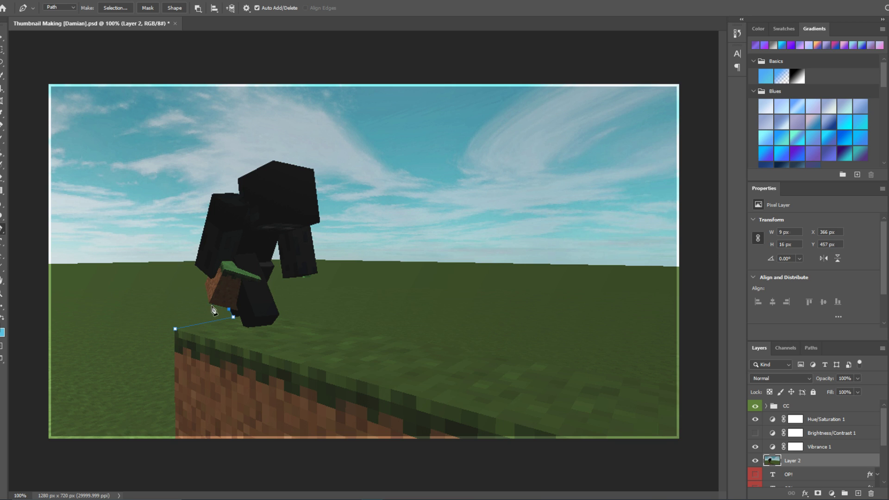
key(ctrl+plus)
key(ctrl+plus)
key(ctrl+plus)
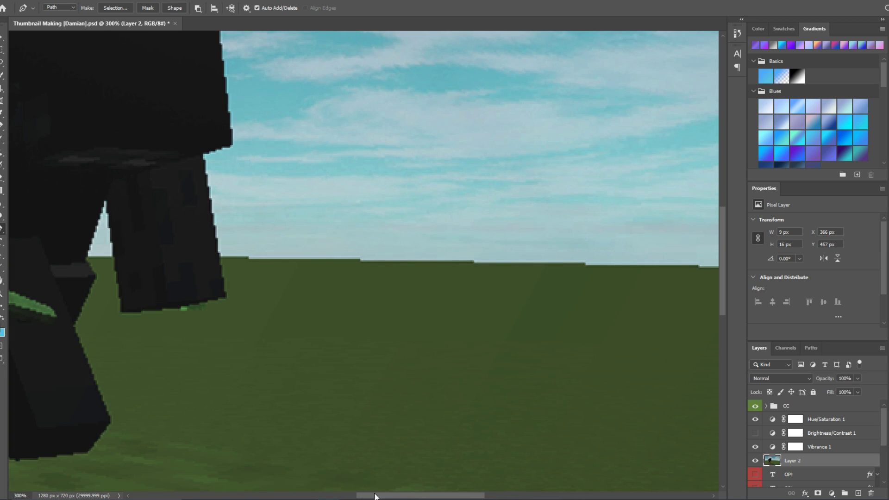
drag(375, 496, 297, 494)
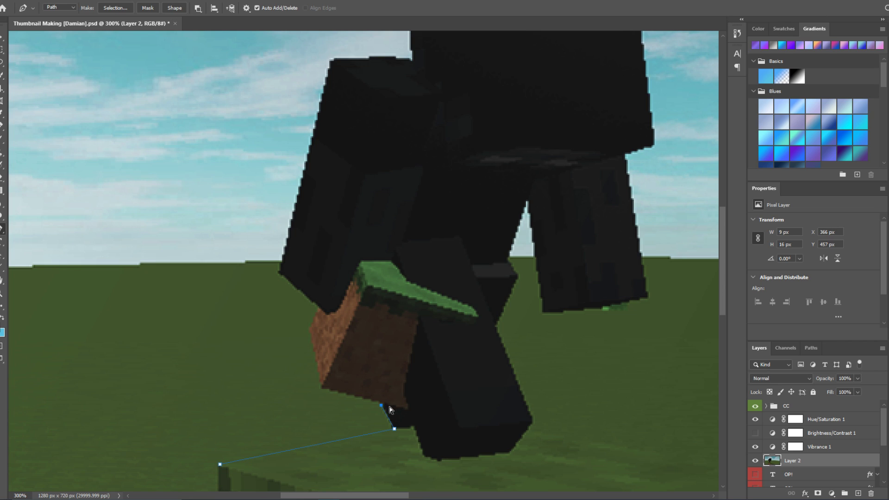
drag(381, 405, 385, 405)
Continue the Pen path around the held dirt block, up the arm and shoulder, to the back corner of the head
click(322, 385)
click(309, 329)
click(321, 308)
scroll(281, 277, up, 4)
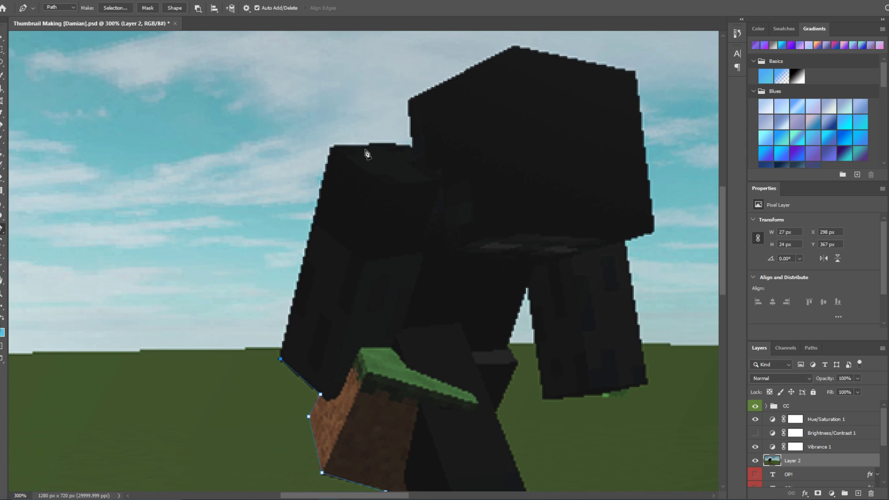
click(332, 146)
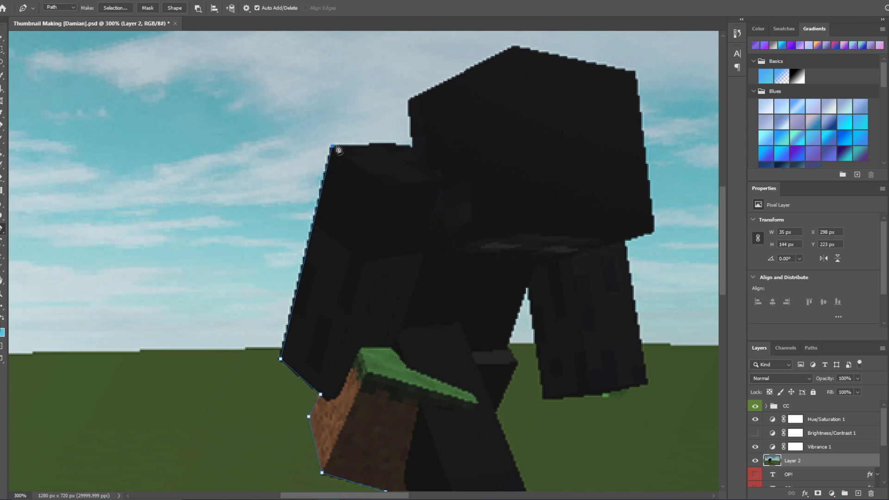
click(411, 151)
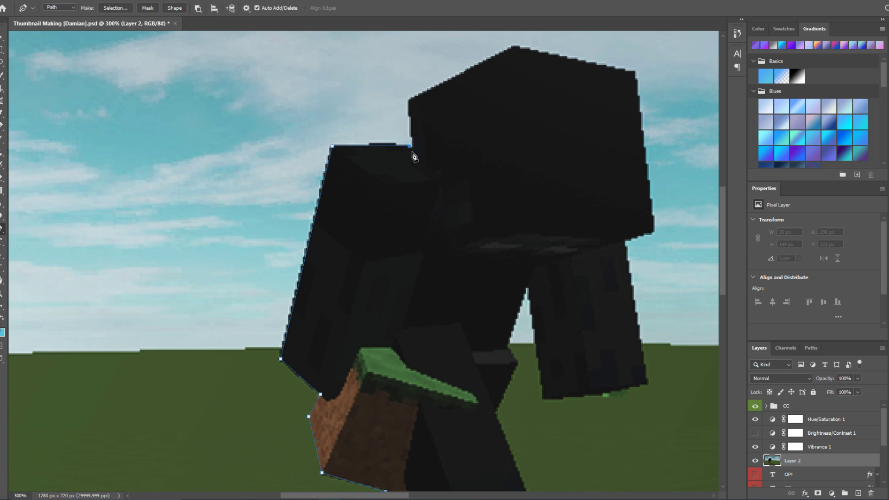
click(410, 100)
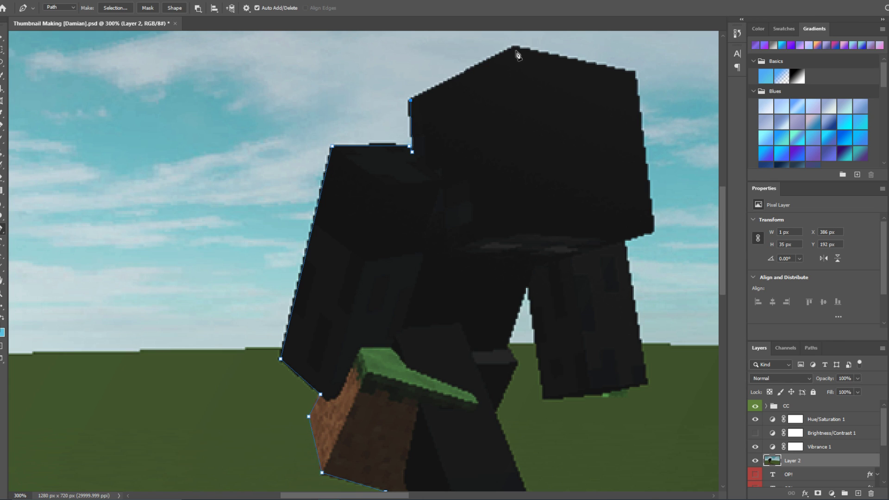
key(ctrl+z)
click(409, 100)
Make a selection from the finished path with 0 px feather, invert it to cover the character and ledge, and copy it to a new layer
key(ctrl+minus)
key(ctrl+minus)
key(ctrl+minus)
key(ctrl+minus)
right_click(329, 347)
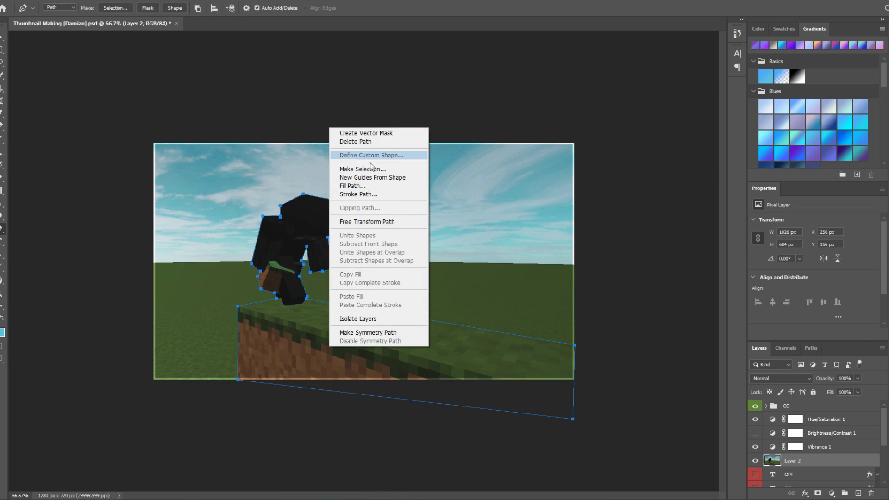
click(373, 169)
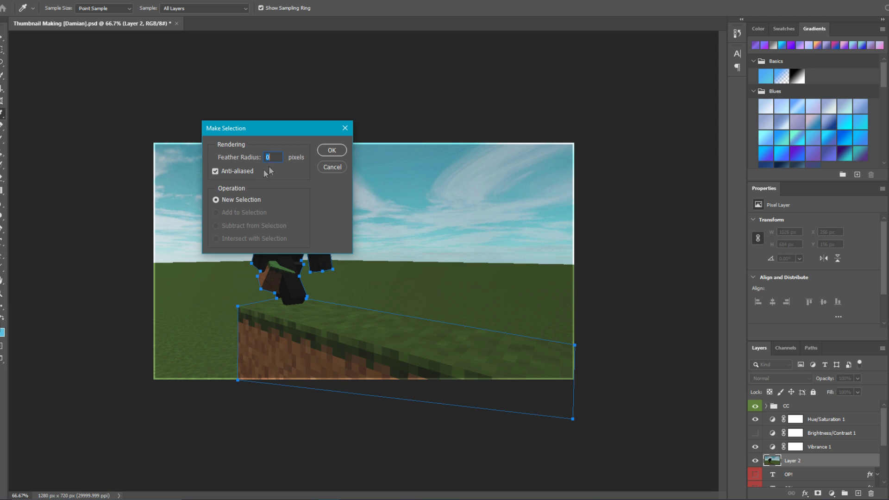
click(331, 151)
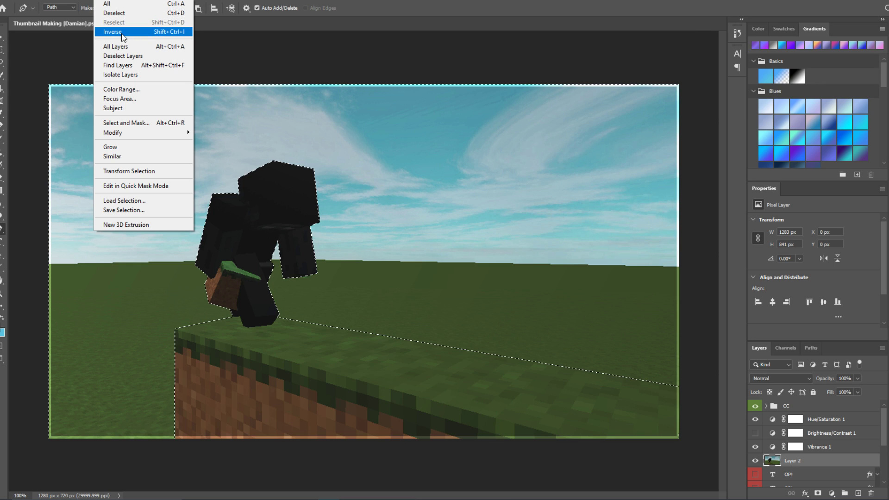
click(124, 32)
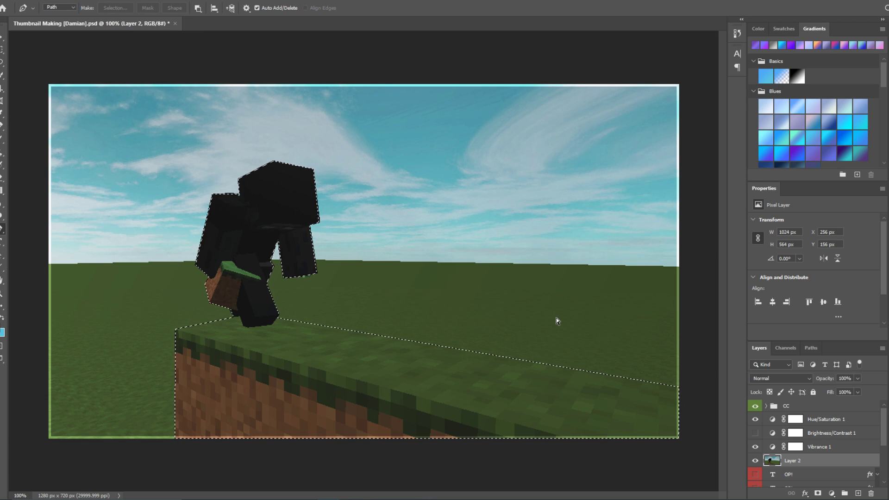
key(ctrl+j)
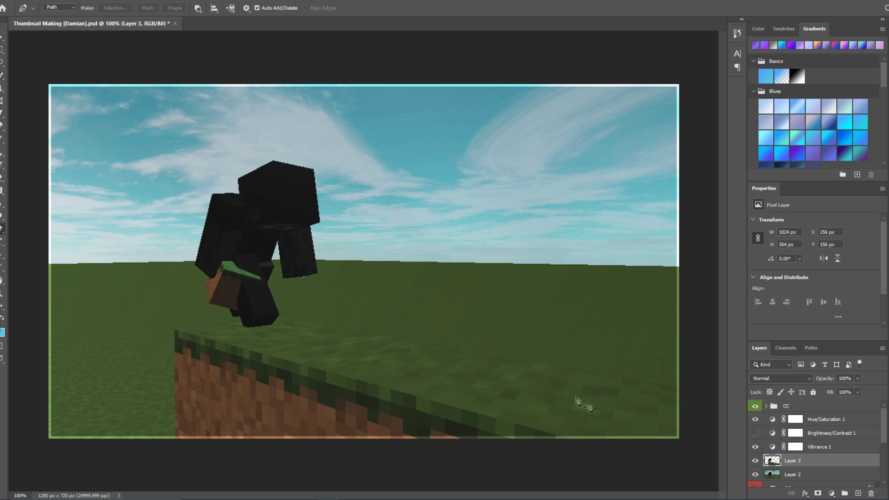
Copy the layer style of the Preset Border layer and paste it onto the character and ledge cutout, Layer 3
scroll(813, 470, down, 2)
scroll(815, 466, down, 2)
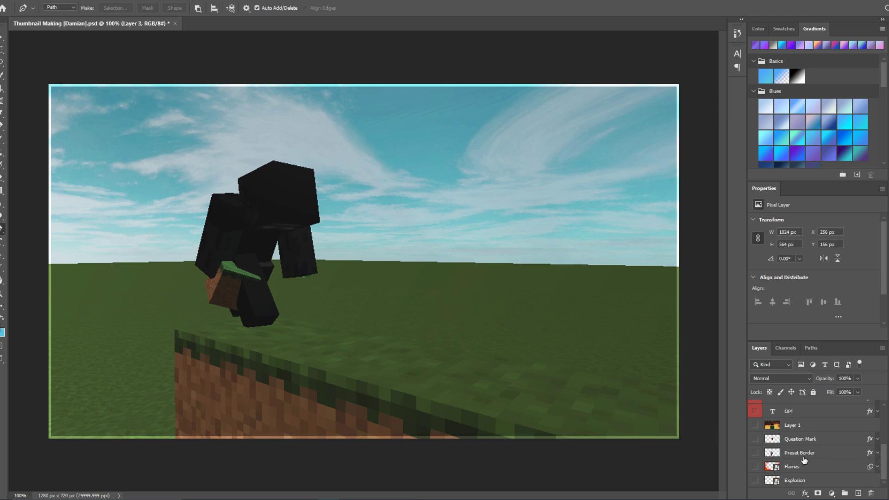
right_click(799, 454)
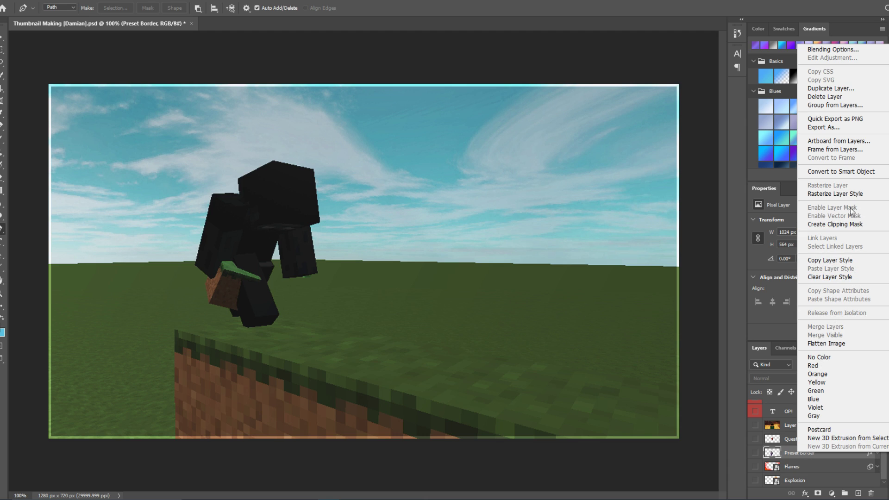
click(839, 262)
scroll(805, 431, up, 1)
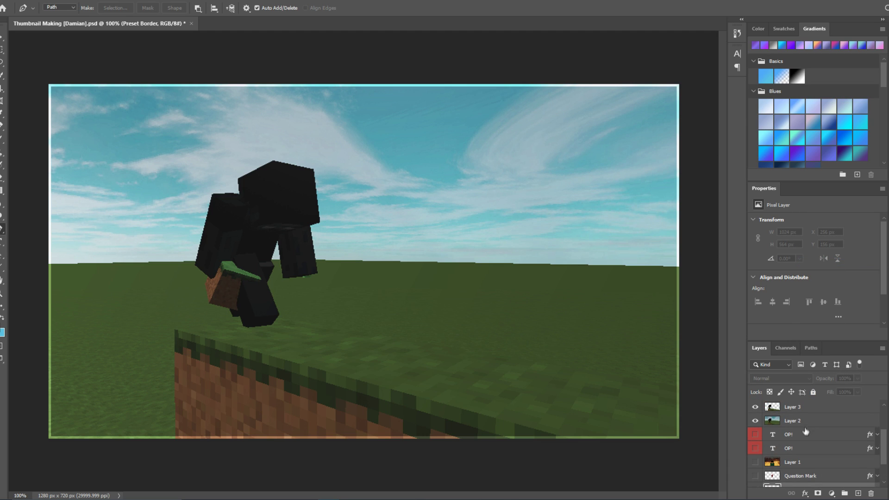
scroll(785, 423, up, 1)
right_click(782, 419)
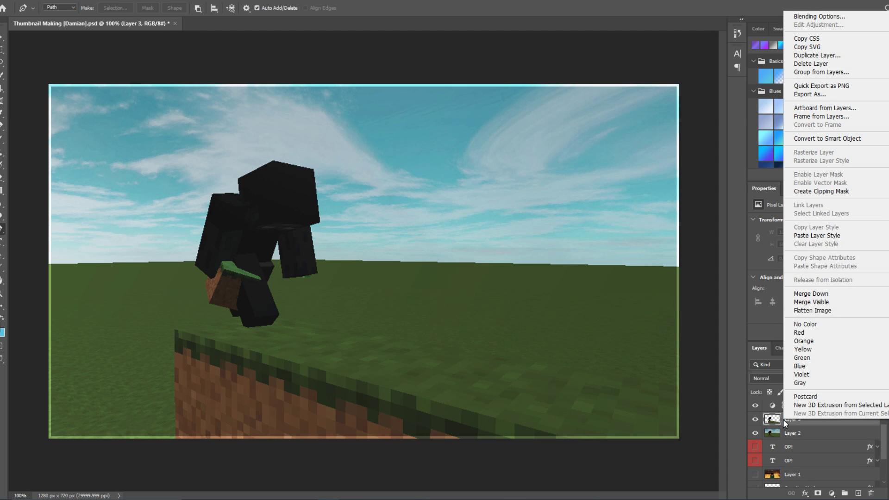
click(822, 236)
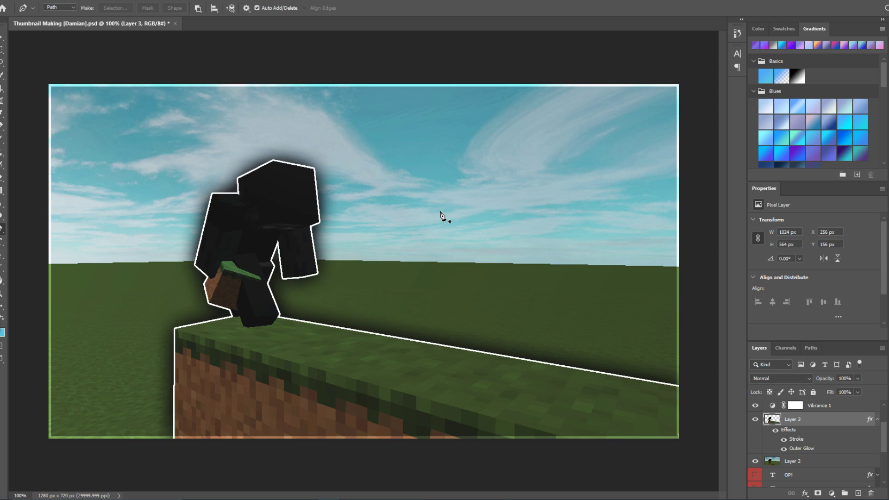
Apply a Gaussian Blur with a 3.3 px radius to the background screenshot, Layer 2
scroll(801, 441, down, 1)
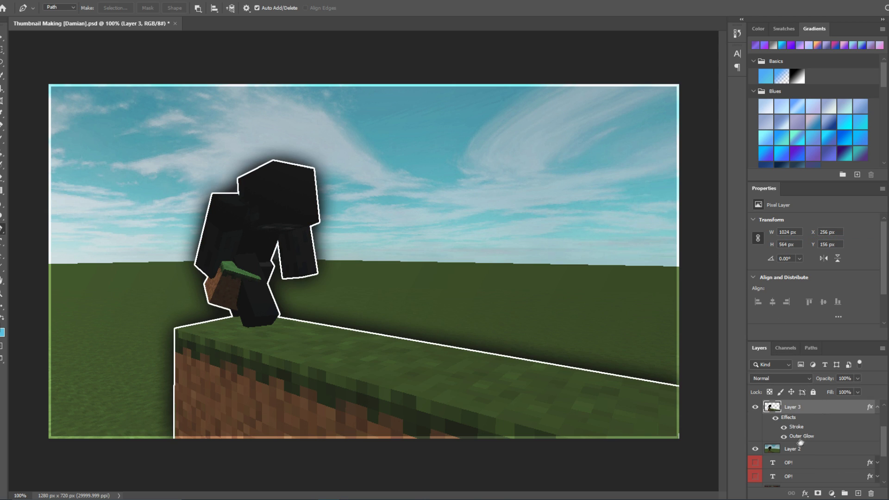
click(790, 452)
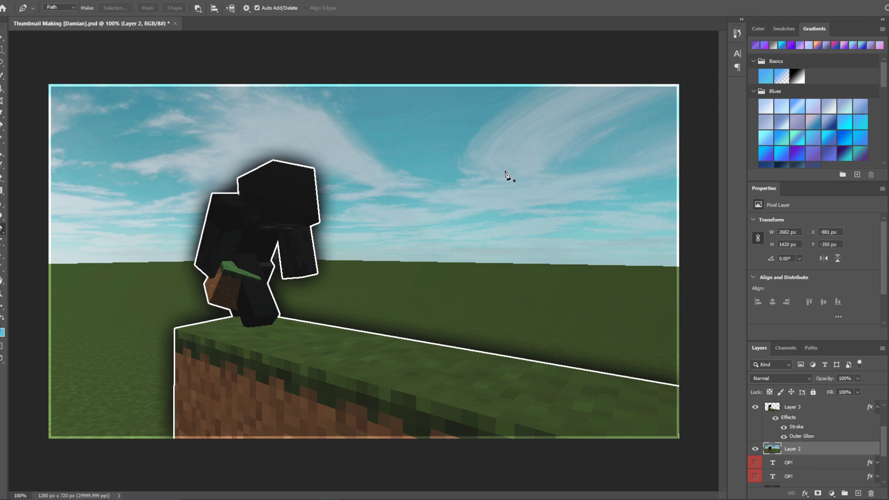
click(123, 0)
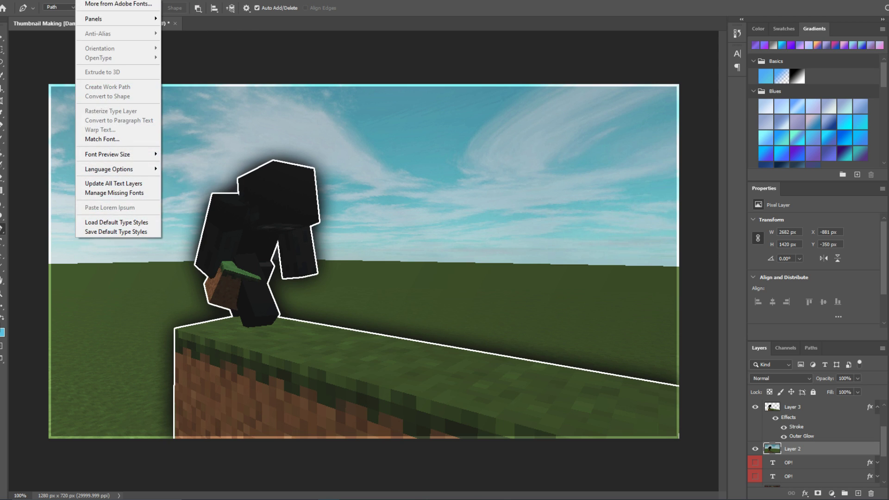
mouse_move(42, 0)
mouse_move(123, 0)
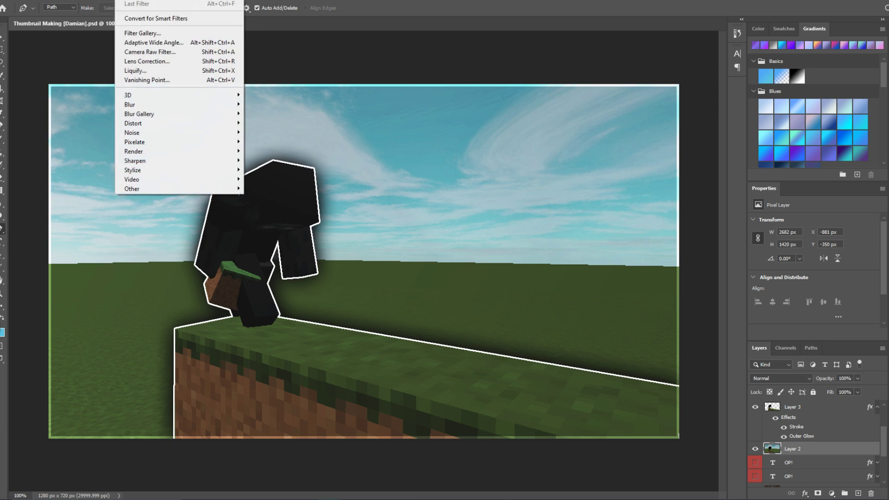
mouse_move(143, 109)
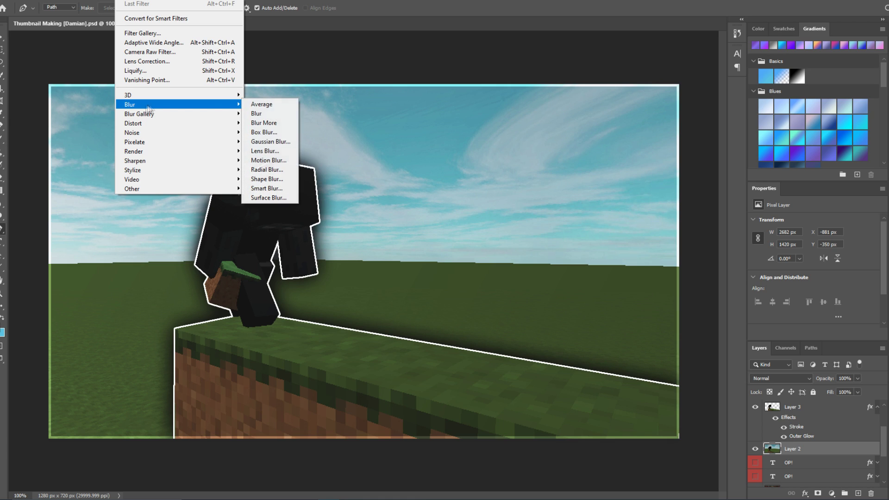
click(270, 142)
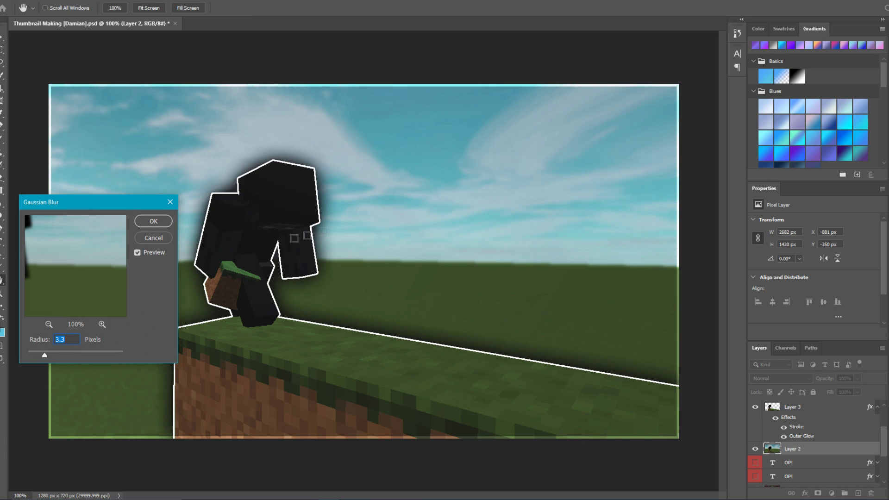
click(152, 222)
key(p)
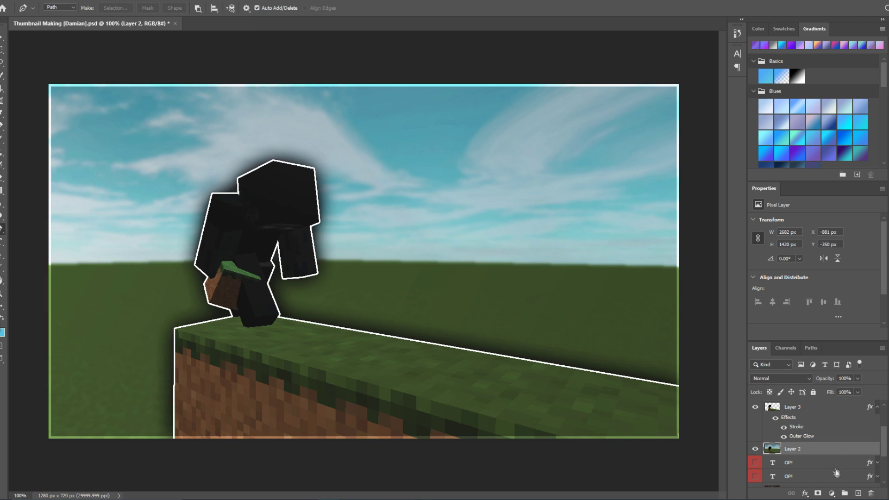
Move the hidden OP! text layer above the cutout, Layer 3, and make it visible
scroll(805, 444, down, 2)
click(802, 446)
scroll(801, 446, up, 2)
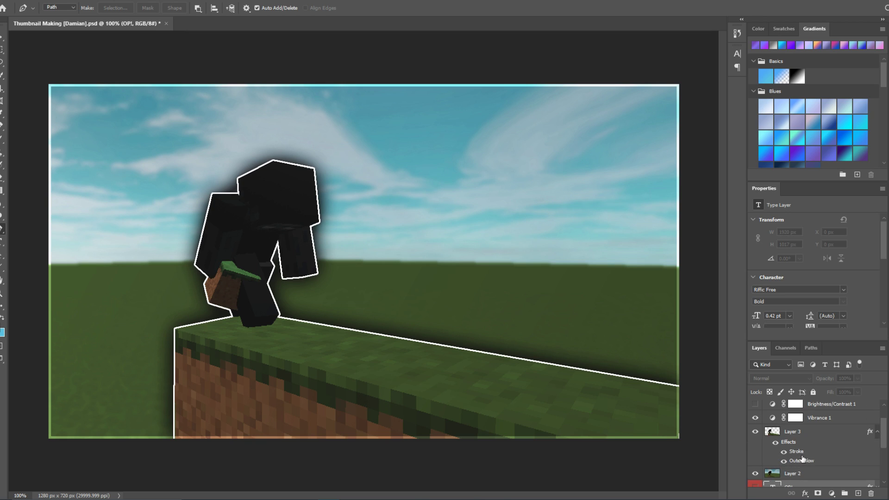
scroll(800, 461, down, 1)
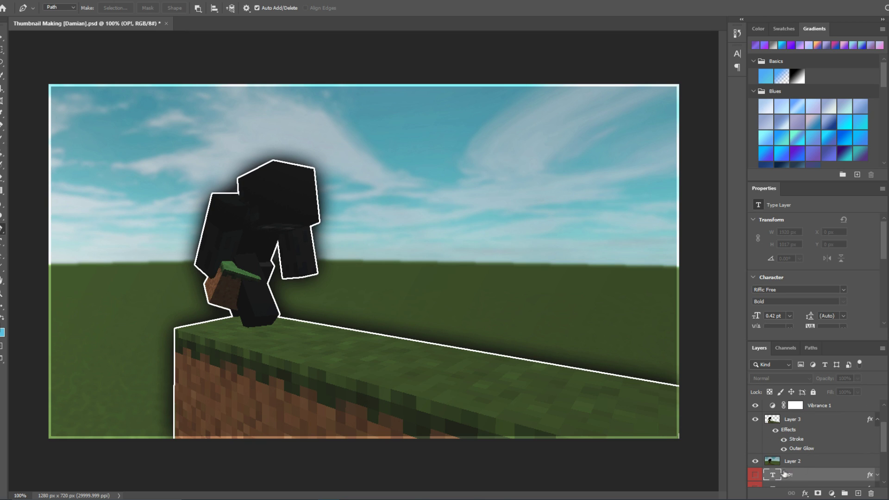
drag(782, 475, 788, 438)
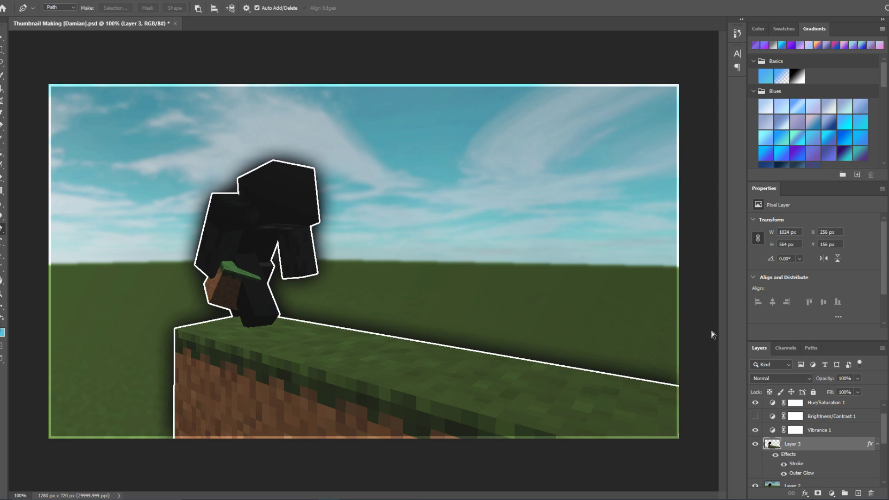
click(755, 444)
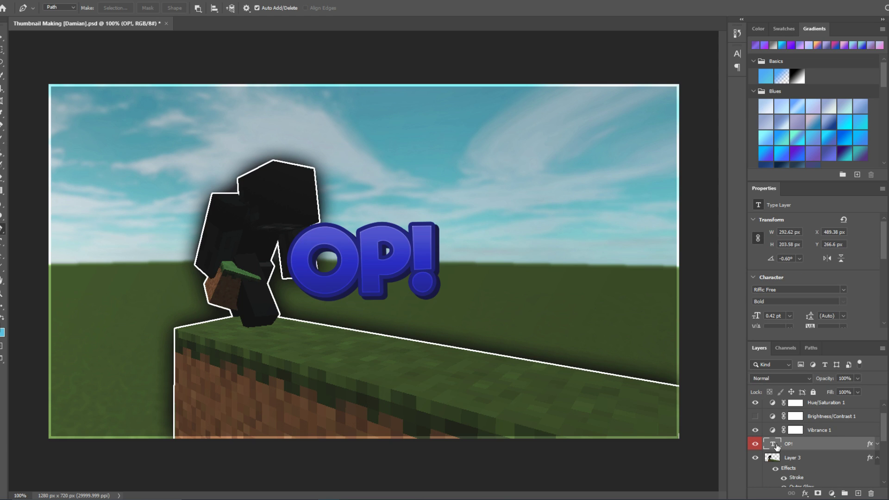
Replace the OP! text with "Thumbnail"
double_click(774, 447)
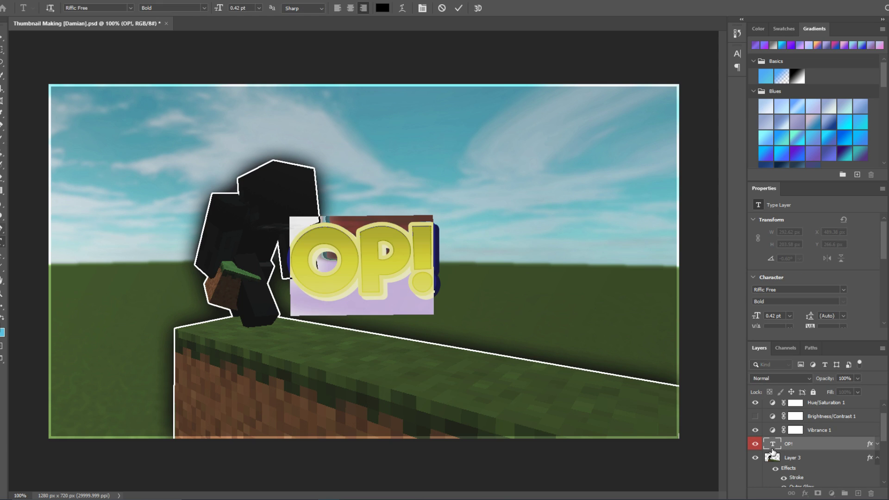
text(Thumb)
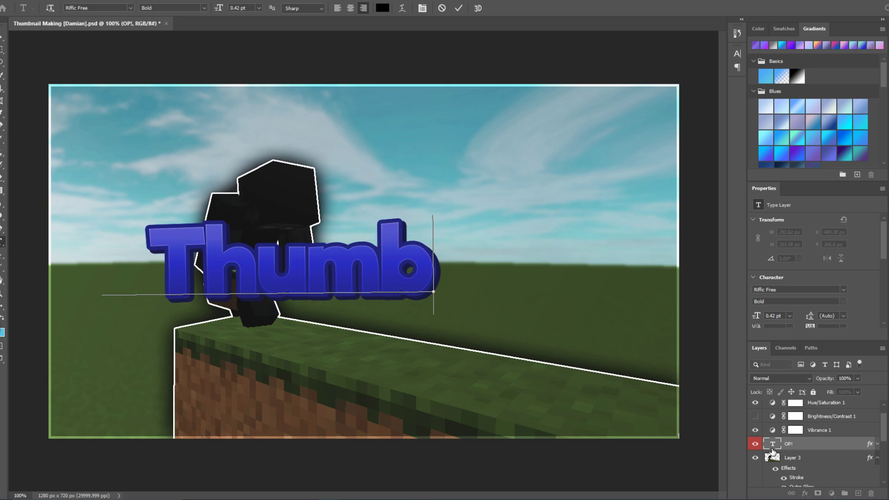
text(nail)
key(ctrl+Return)
key(p)
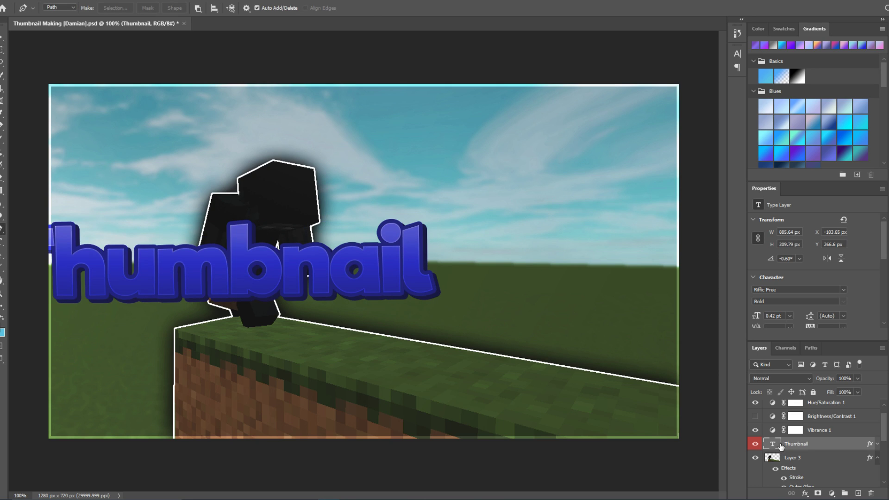
Duplicate the Thumbnail text layer and change the copy's text to "Tutorial"
key(ctrl+j)
double_click(771, 445)
text(Tut)
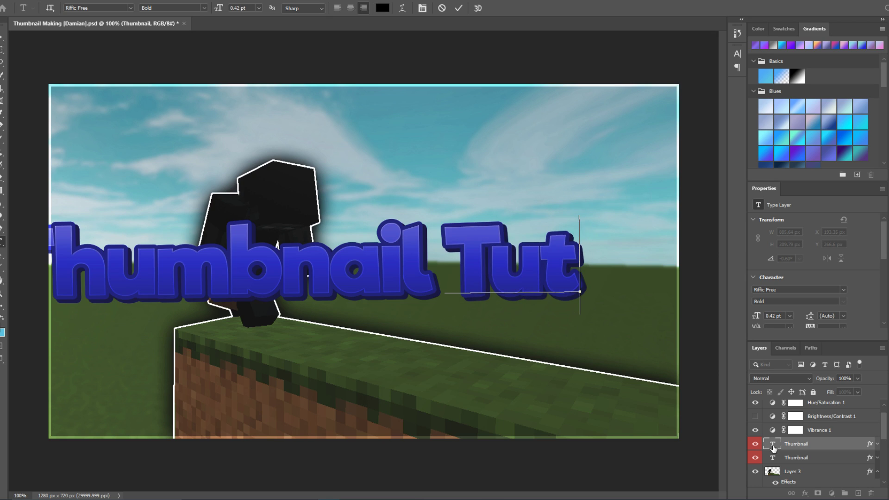
text(orial)
key(ctrl+Return)
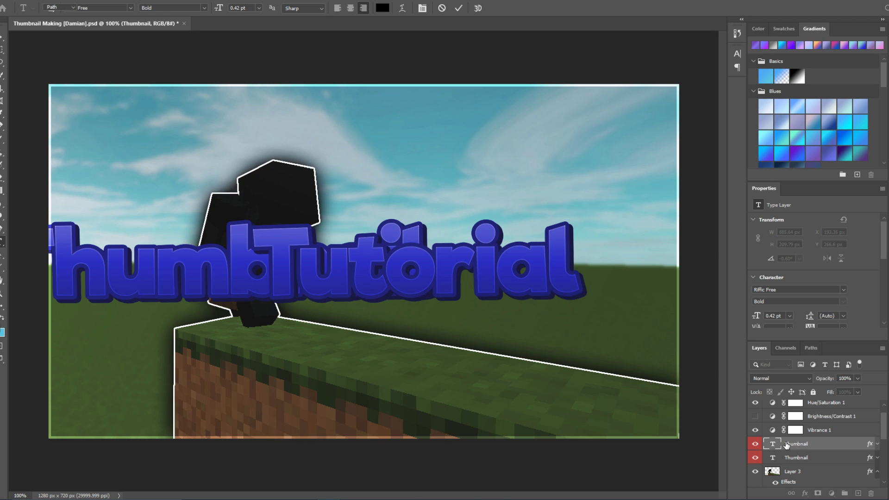
key(p)
Move the Thumbnail text above the Tutorial text with Free Transform, to about X 303 px, Y 145 px
click(794, 463)
key(ctrl+t)
drag(168, 273, 381, 206)
key(Return)
key(p)
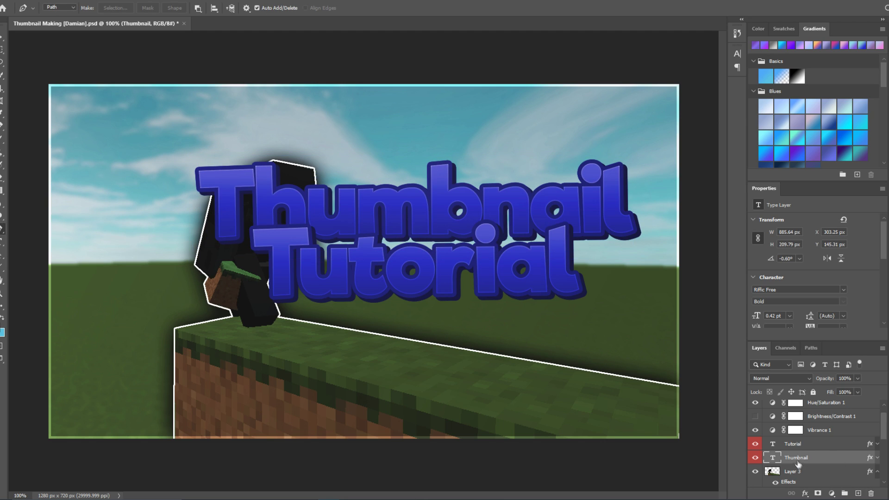
Merge the Thumbnail and Tutorial text into one layer and paste the copied stroke and outer glow layer style onto it
key(ctrl+e)
right_click(789, 449)
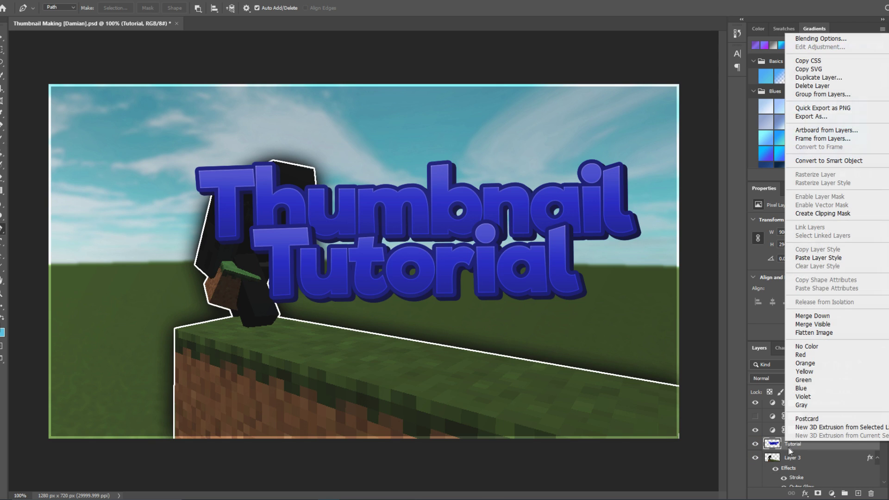
click(829, 257)
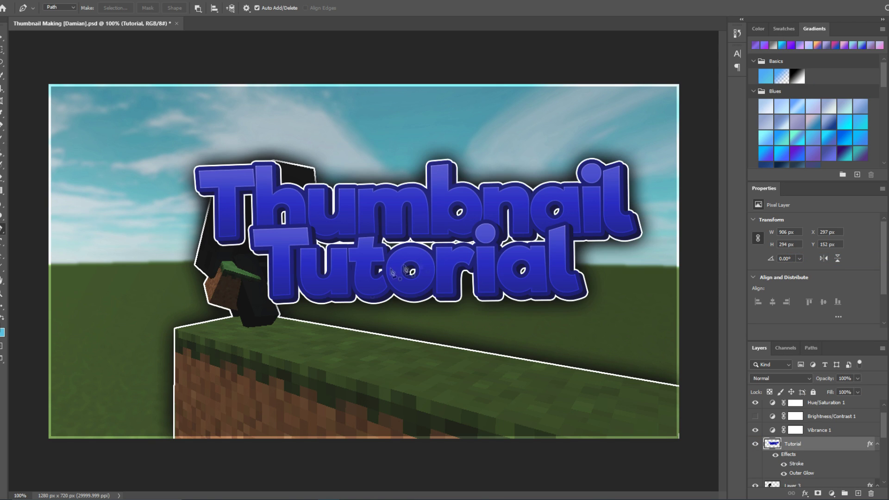
Scale the merged title down to about 803 × 264 px and place it beside the character at about X 460 px, Y 228 px
key(ctrl+t)
drag(676, 157, 533, 194)
drag(398, 235, 526, 251)
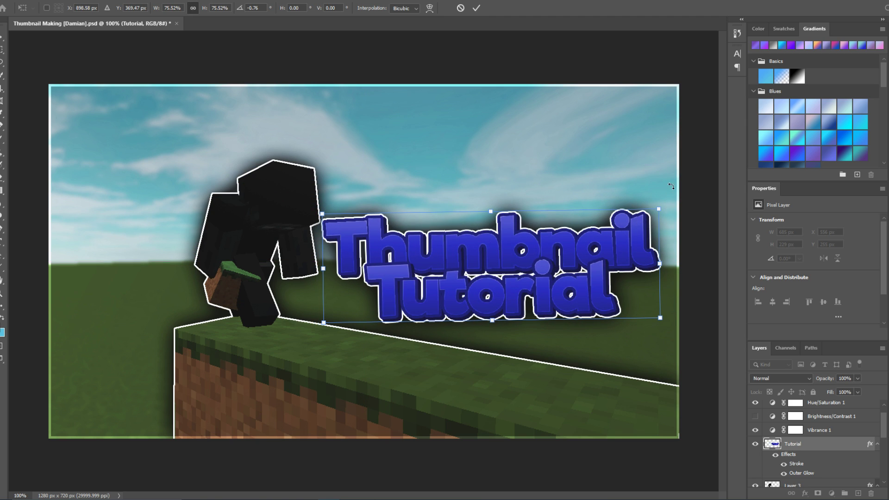
mouse_move(671, 186)
mouse_down()
mouse_move(685, 204)
mouse_move(683, 190)
mouse_move(667, 195)
mouse_up()
drag(499, 214, 498, 193)
drag(685, 183, 688, 173)
drag(566, 225, 548, 230)
key(Return)
key(p)
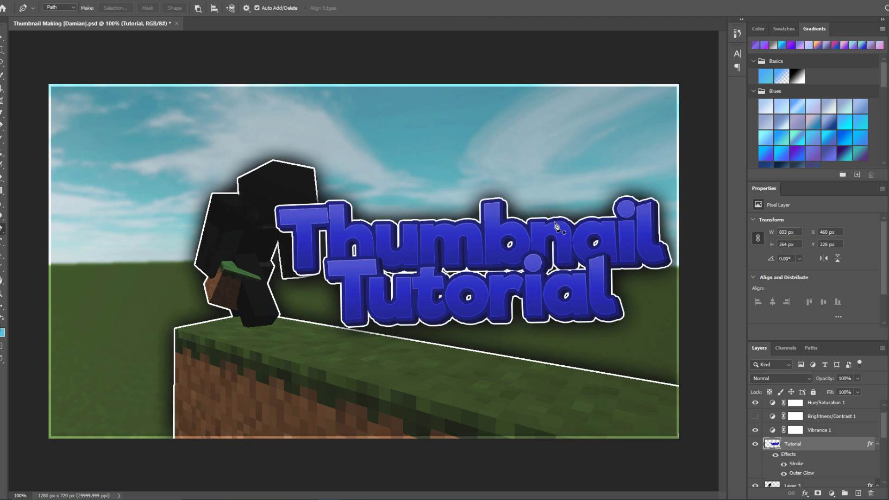
Enlarge Layer 3 and Layer 2 together to about 3359 × 1778 px and shift them to about X -1357 px, Y -529 px
scroll(798, 457, down, 3)
click(792, 423)
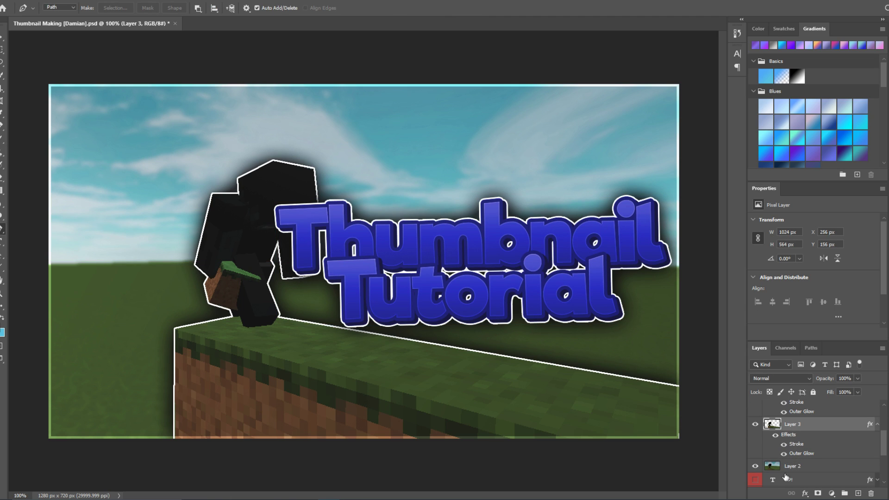
shift+click(789, 466)
key(ctrl+t)
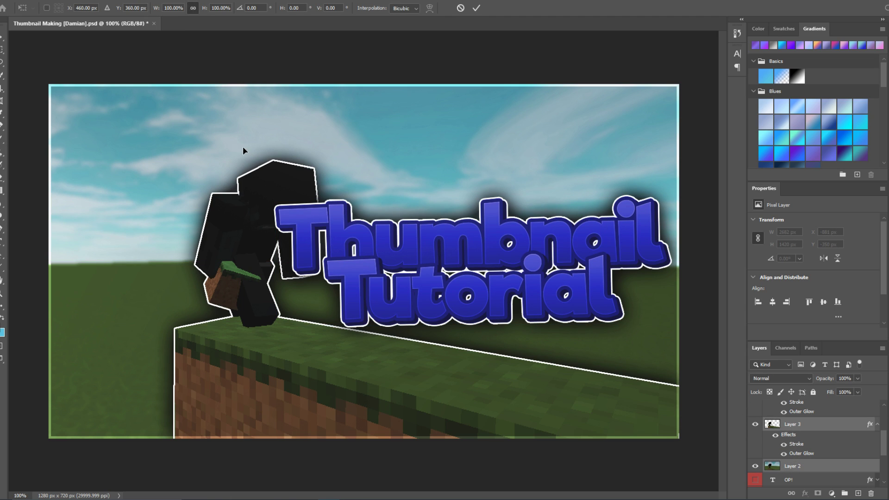
key(ctrl+minus)
key(ctrl+minus)
key(ctrl+minus)
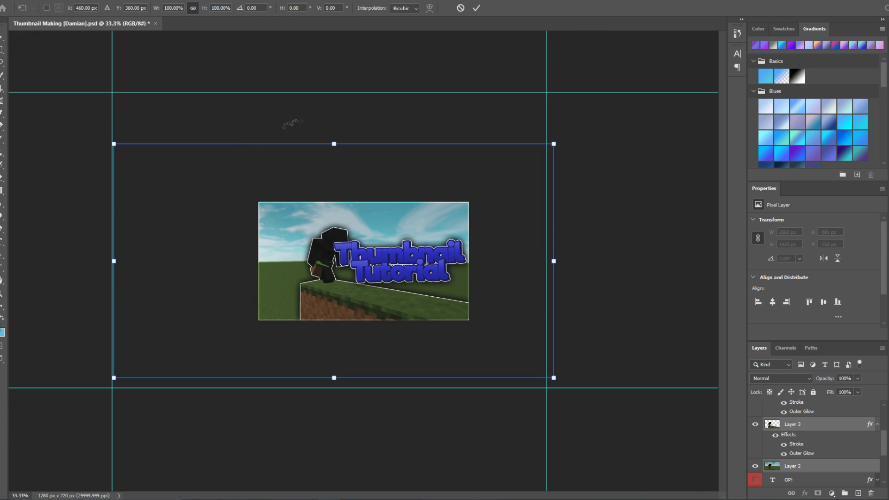
drag(338, 146, 333, 90)
drag(321, 199, 323, 221)
key(Return)
key(ctrl+plus)
key(ctrl+plus)
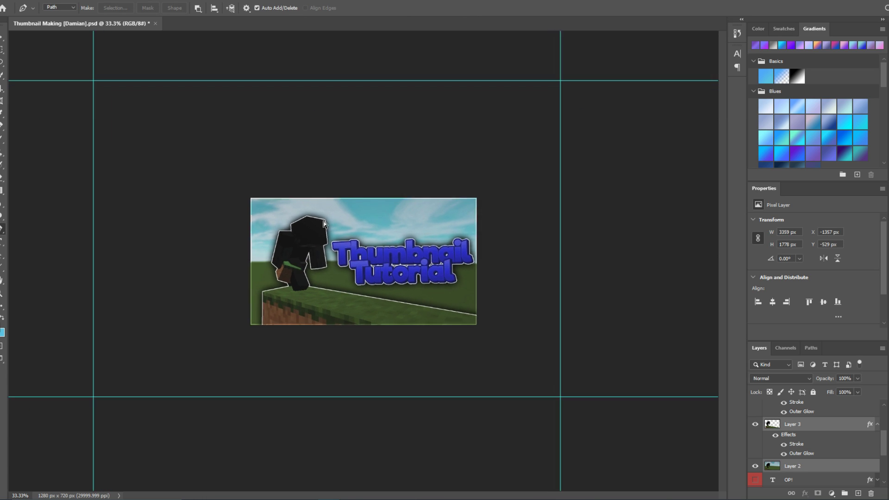
key(ctrl+plus)
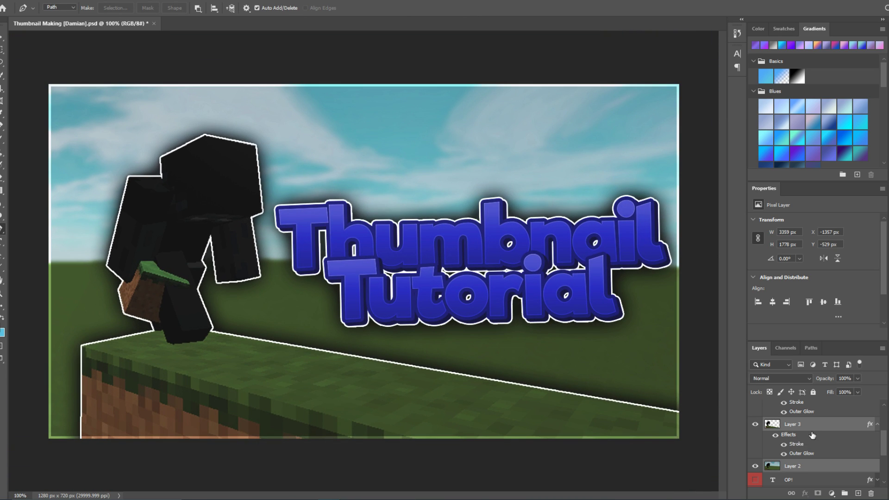
Move the merged title layer, Tutorial, slightly closer to the character, to about X 441 px, Y 228 px
scroll(812, 436, up, 4)
click(794, 456)
key(ctrl+t)
drag(460, 272, 451, 271)
key(Return)
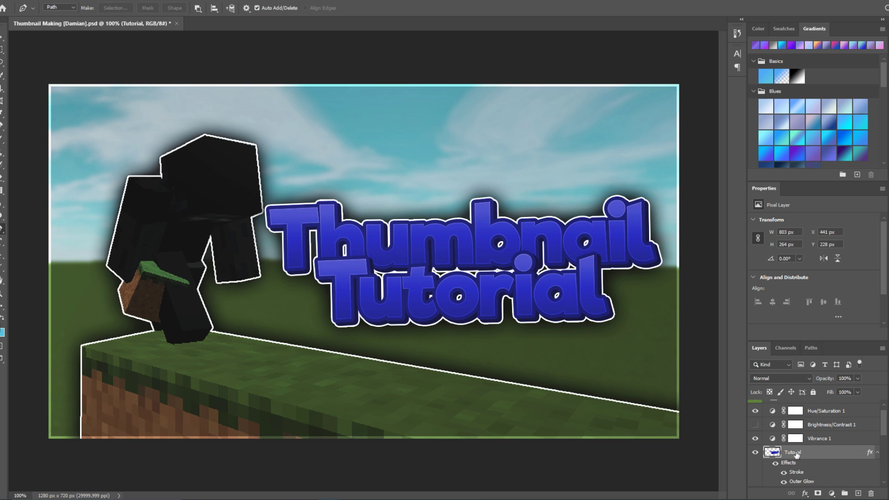
Recolor the merged title to cyan with a Hue/Saturation adjustment, setting Hue to -55
key(ctrl+u)
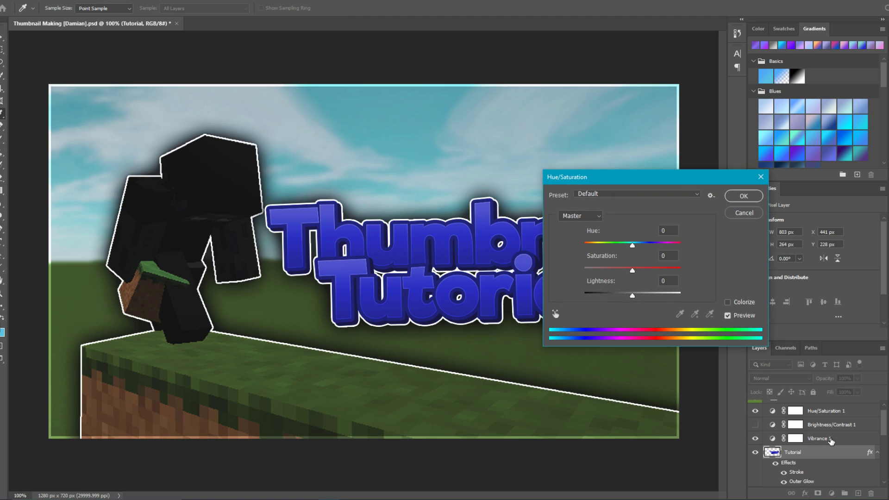
drag(631, 184, 625, 156)
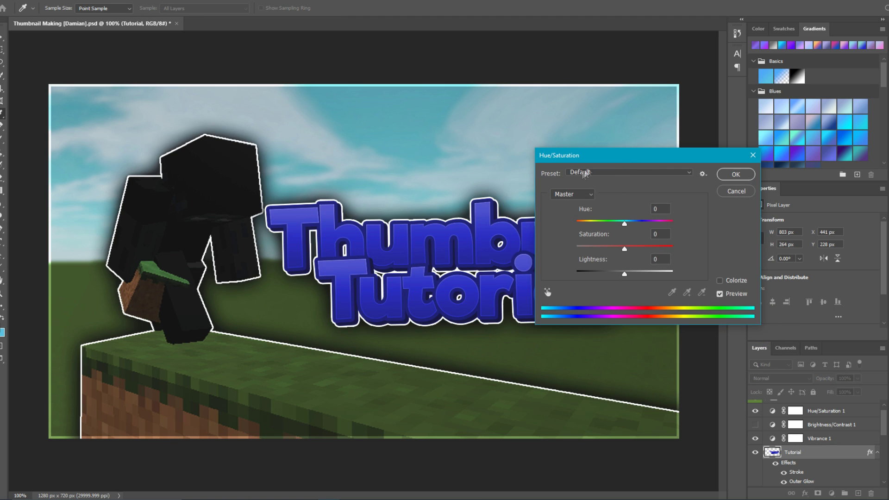
drag(625, 223, 605, 222)
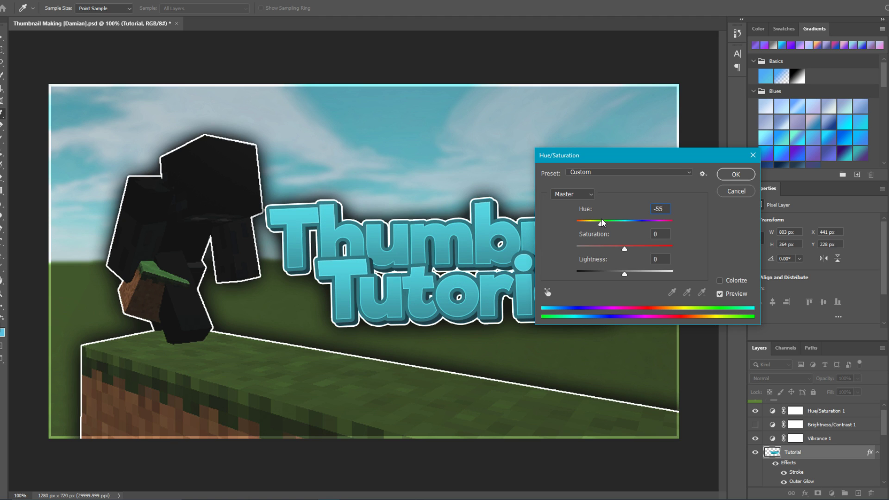
click(736, 174)
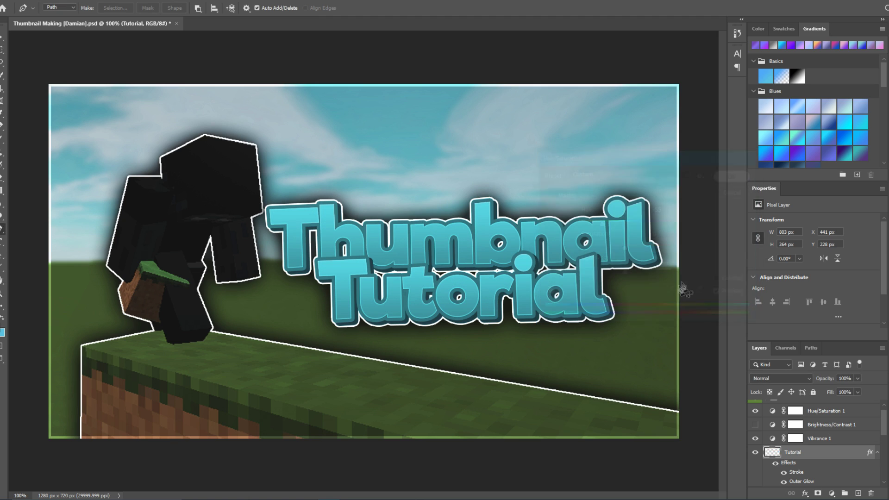
scroll(778, 446, up, 1)
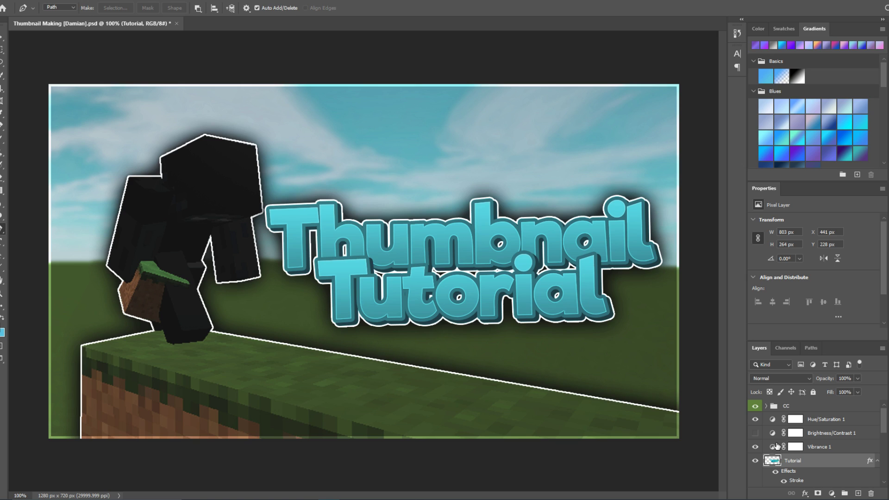